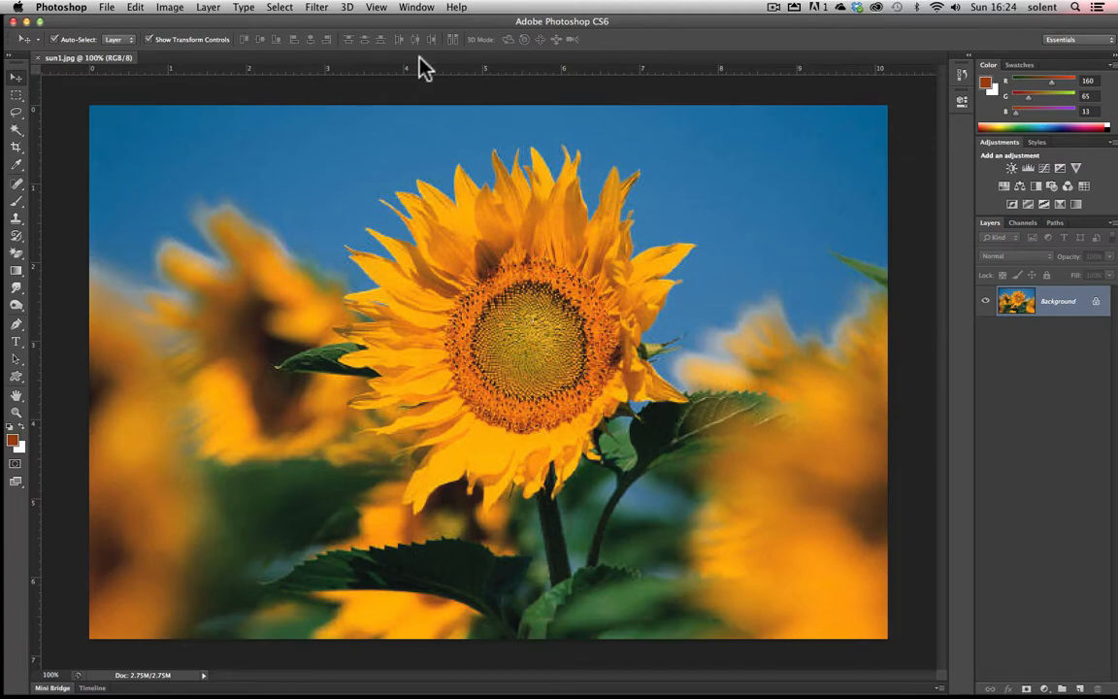
Show the rulers along the canvas edges and use centimeters as their unit.
{"action": "left_click", "coordinate": [377, 8]}
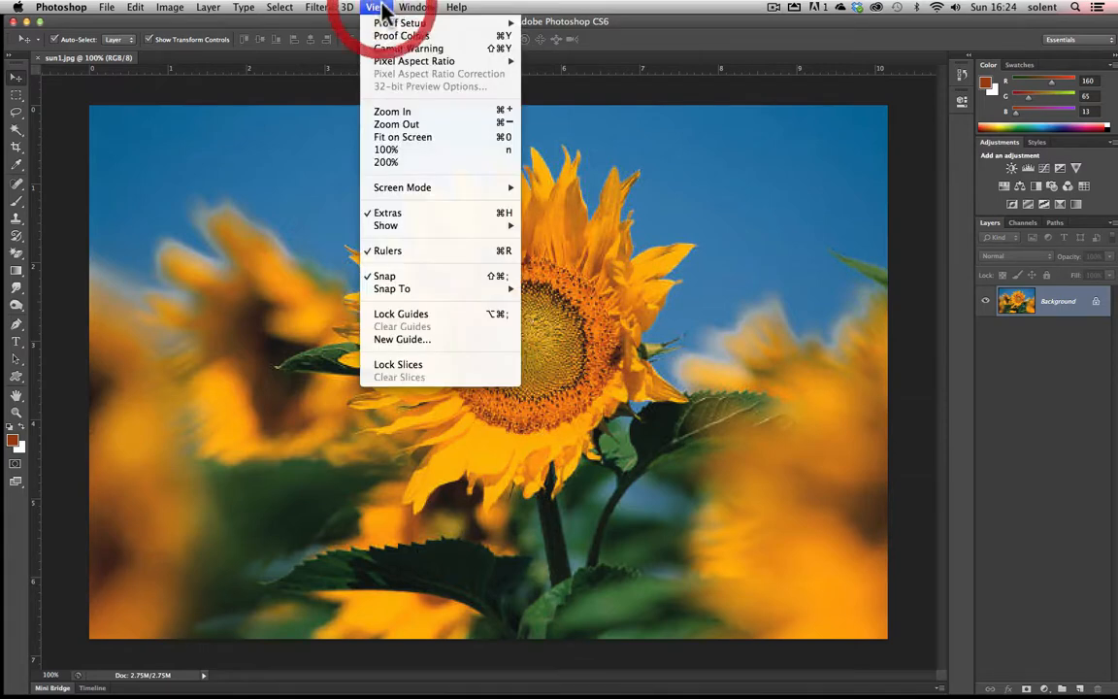
{"action": "left_click", "coordinate": [424, 255]}
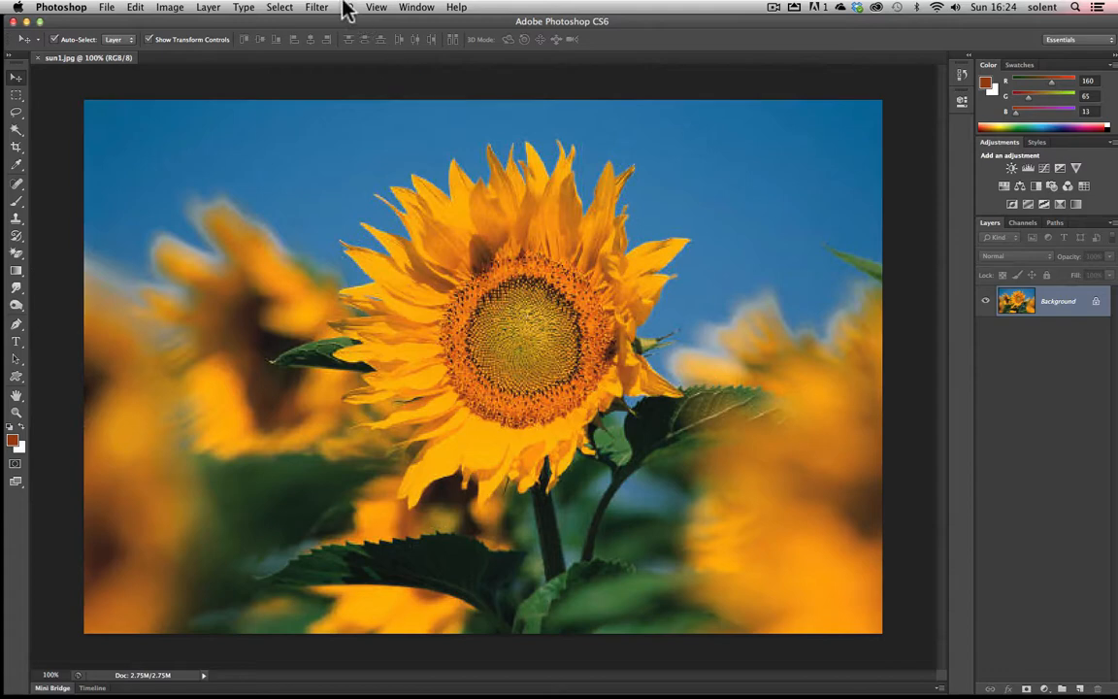
{"action": "left_click", "coordinate": [375, 8]}
{"action": "left_click", "coordinate": [411, 251]}
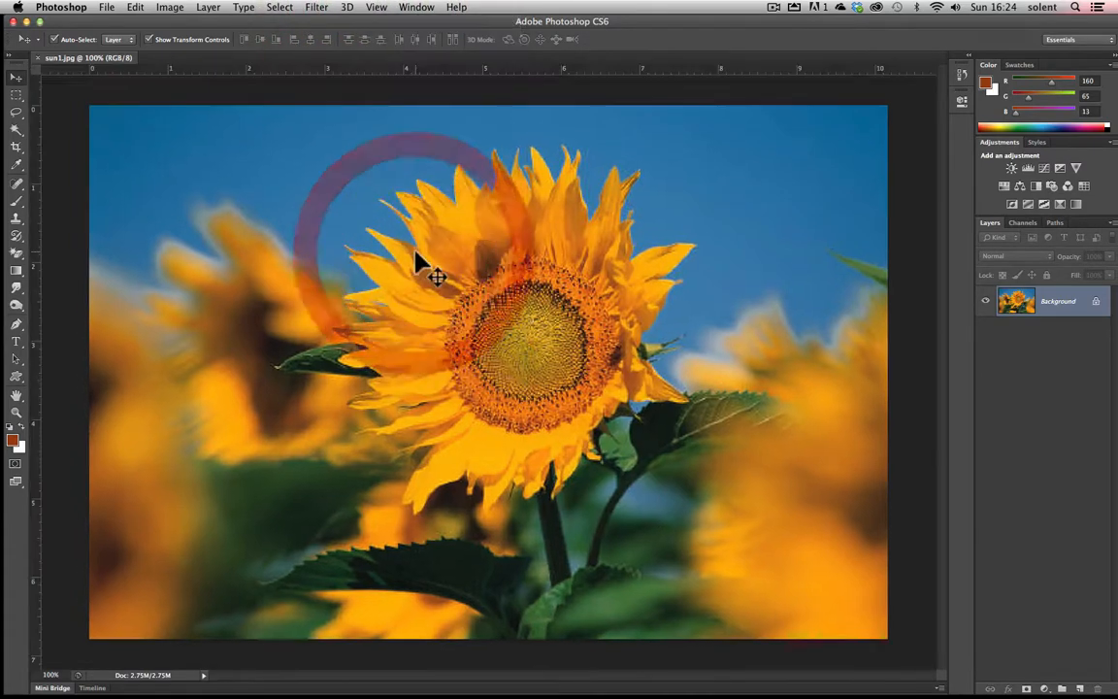
{"action": "right_click", "coordinate": [341, 70]}
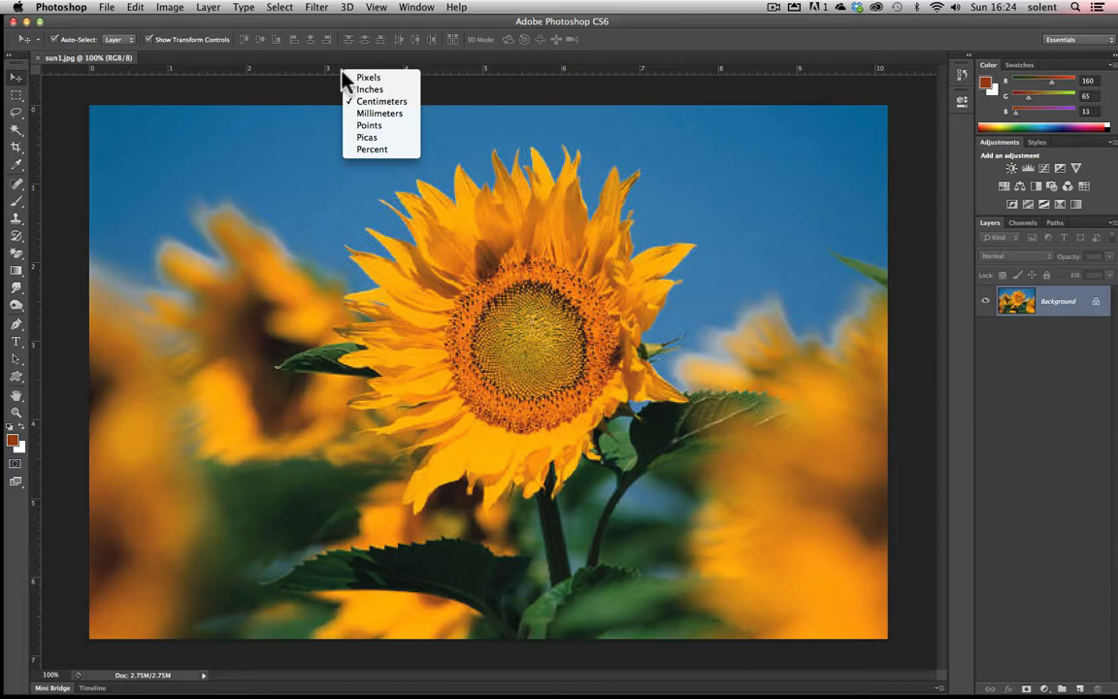
{"action": "left_click", "coordinate": [387, 100]}
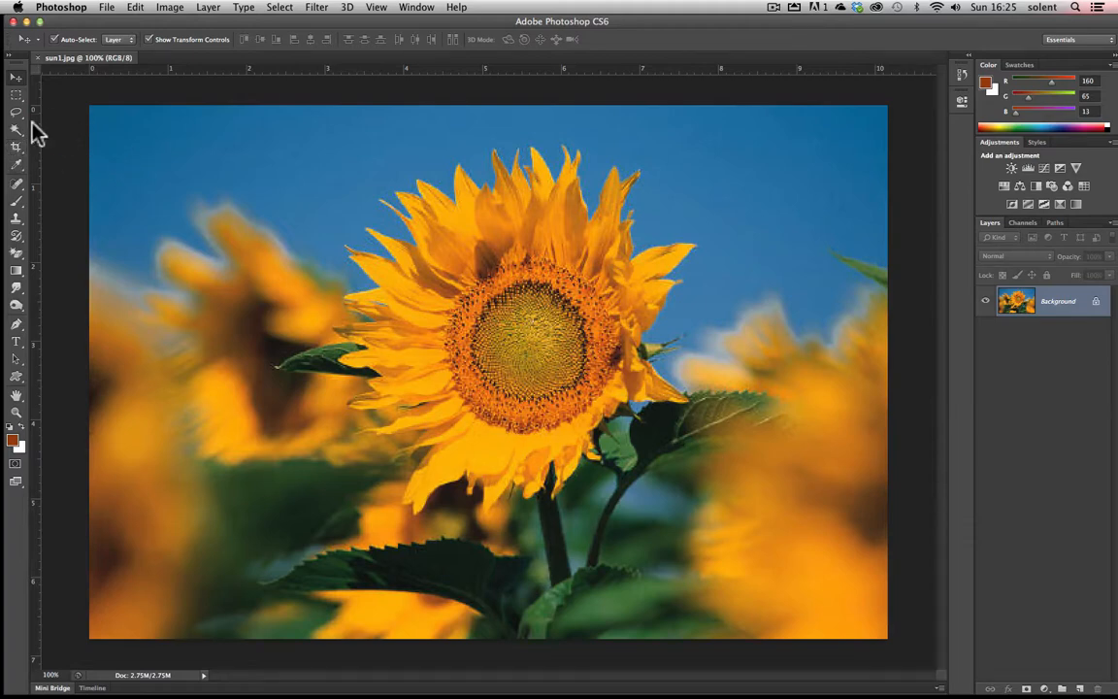
Start the Crop tool on the sunflower image and display the Grid overlay over it.
{"action": "left_click", "coordinate": [16, 146]}
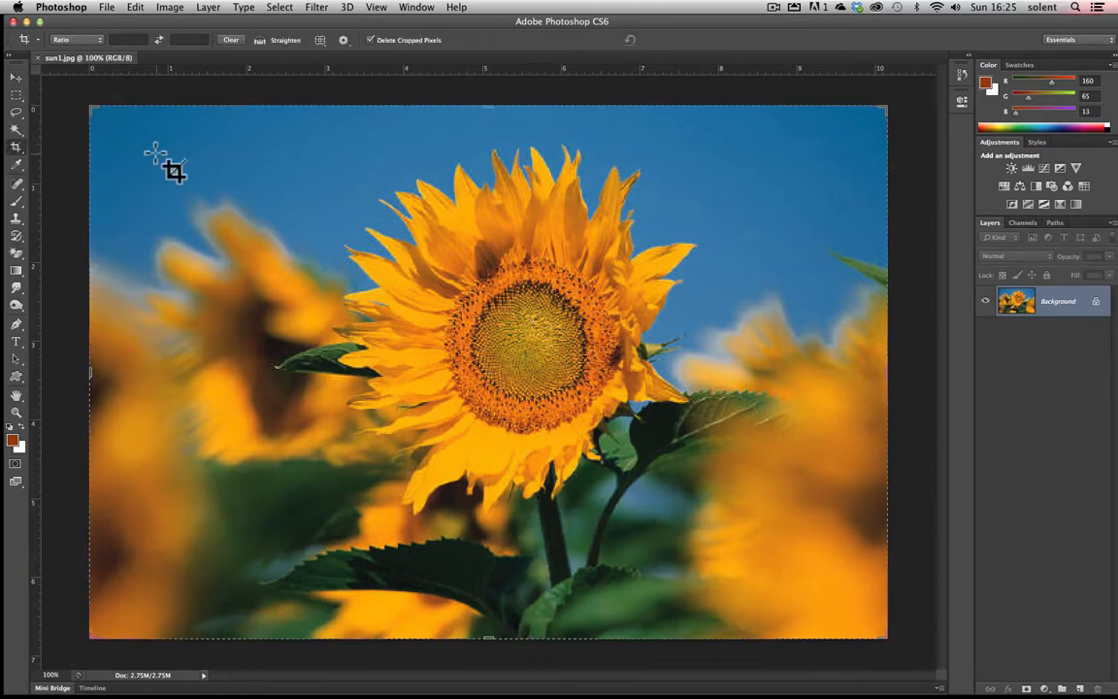
{"action": "left_click", "coordinate": [319, 40]}
{"action": "left_click", "coordinate": [368, 40]}
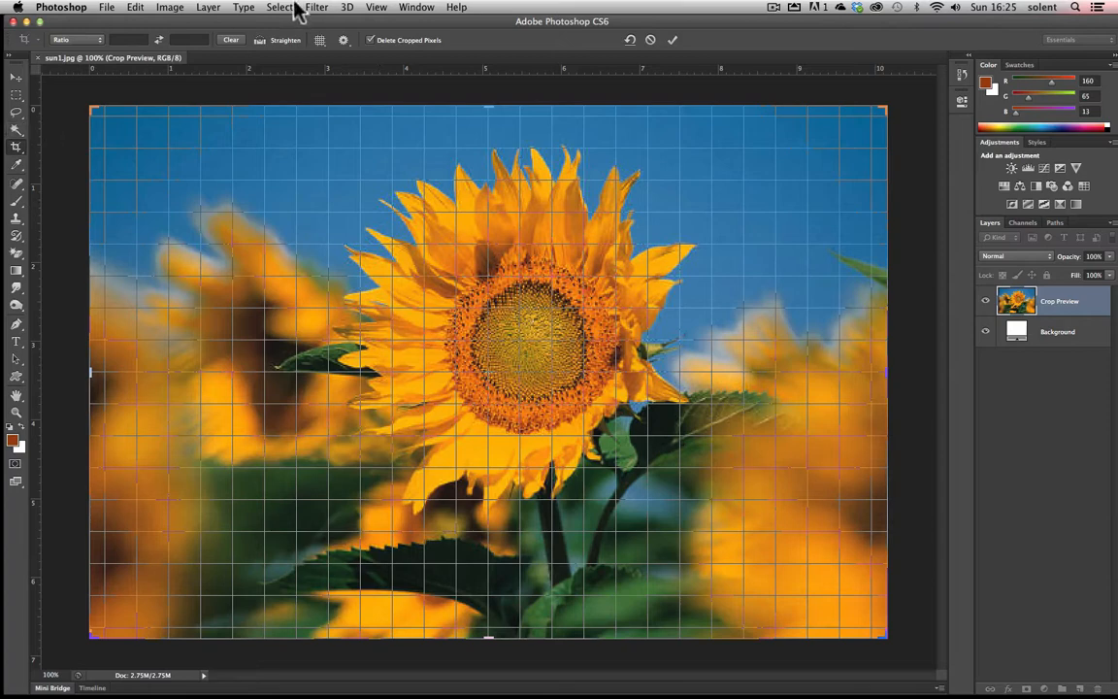
{"action": "left_click", "coordinate": [321, 40]}
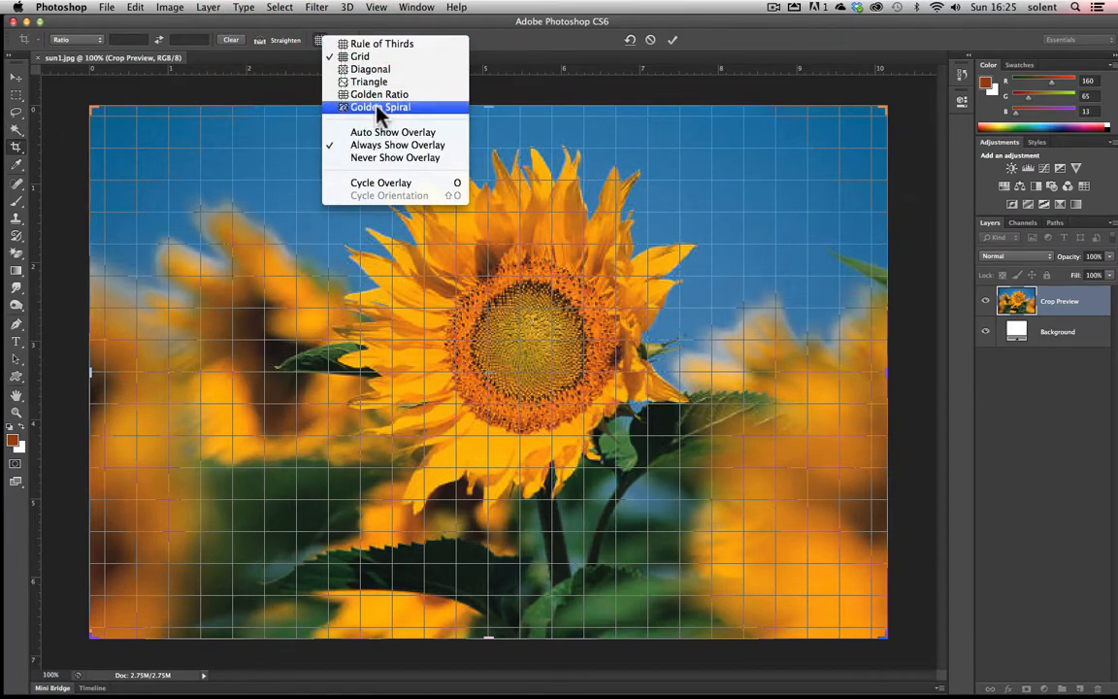
{"action": "left_click", "coordinate": [362, 55]}
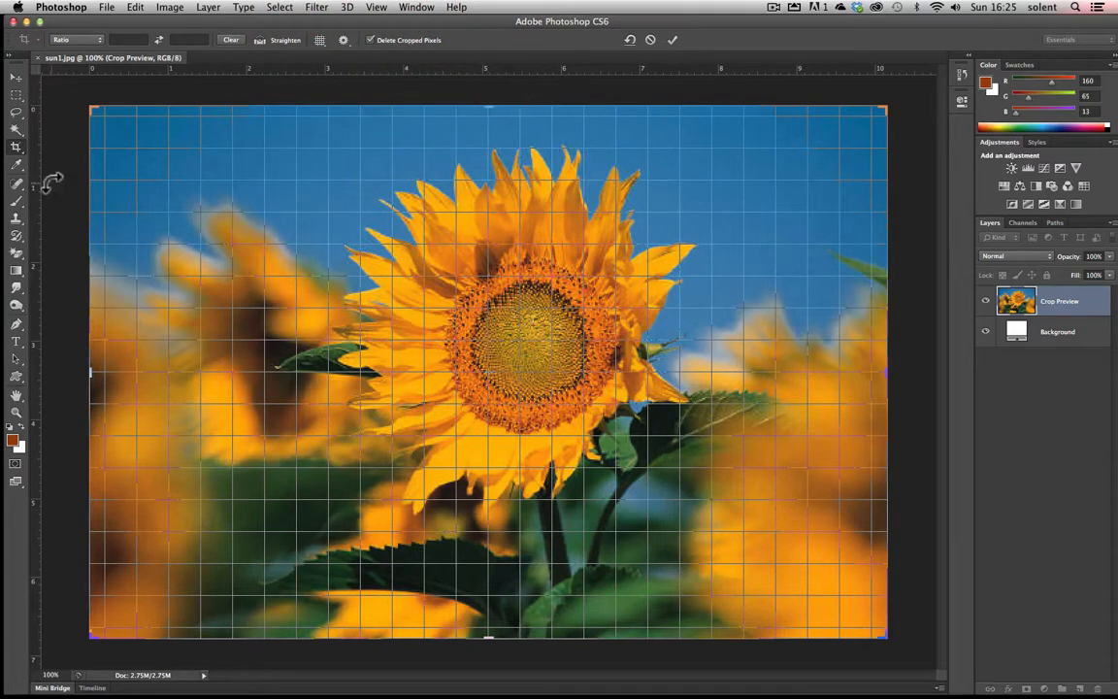
Place a vertical and a horizontal guide through the image's center, then leave the crop without applying it.
{"action": "left_click_drag", "start_coordinate": [38, 199], "coordinate": [493, 225]}
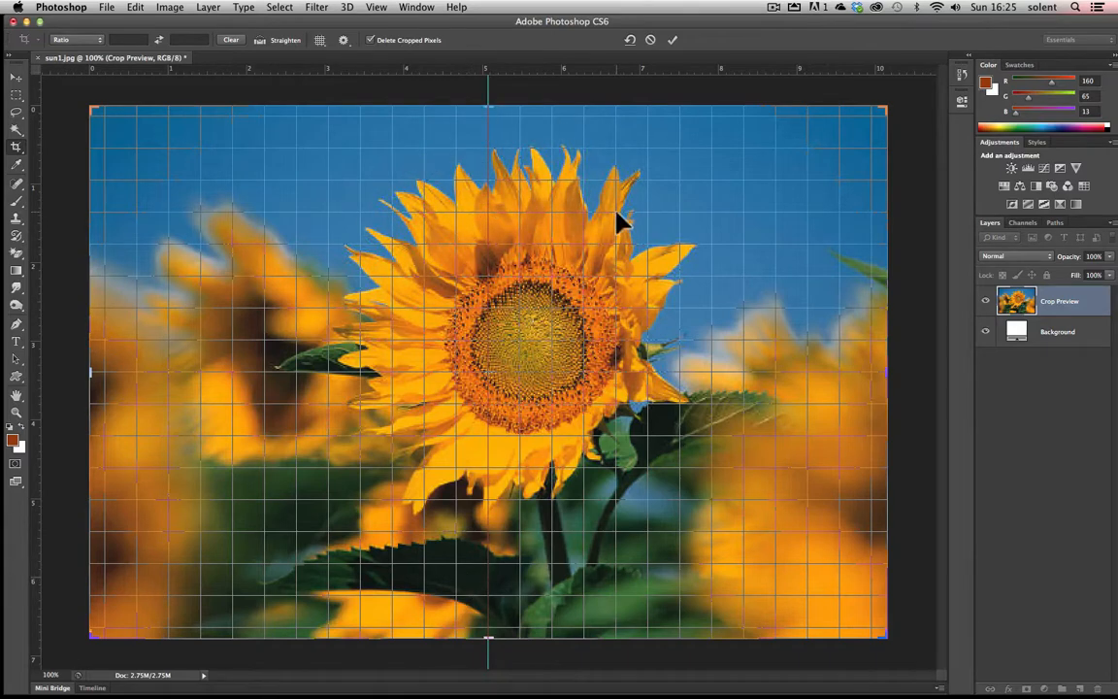
{"action": "left_click_drag", "start_coordinate": [554, 75], "coordinate": [549, 371]}
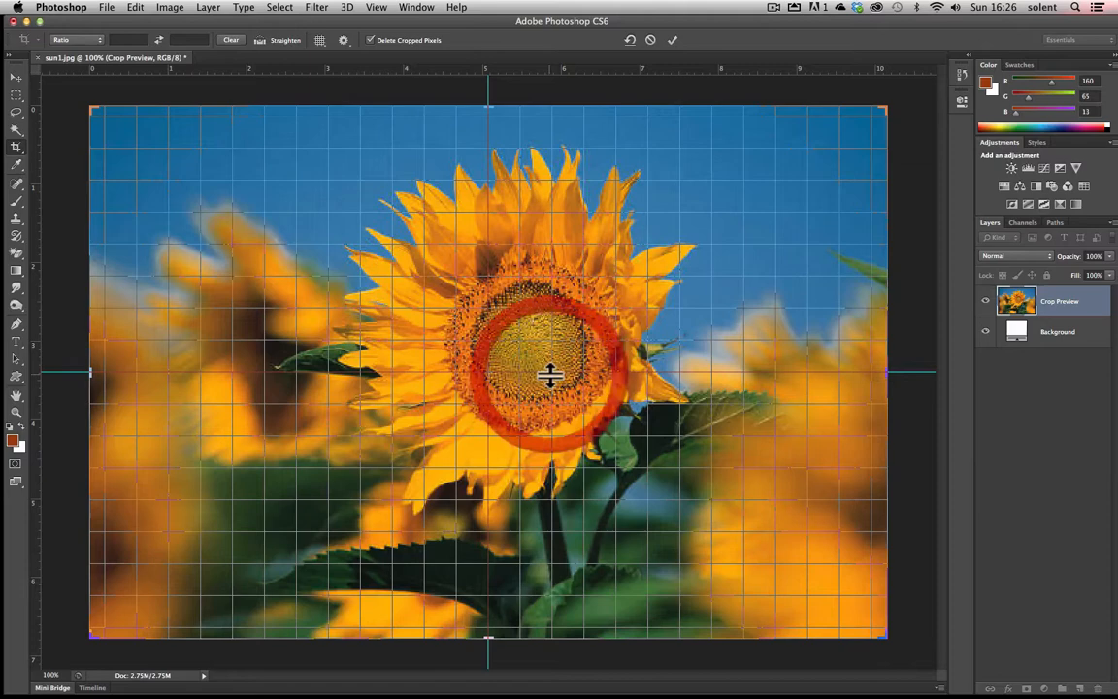
{"action": "left_click", "coordinate": [649, 41]}
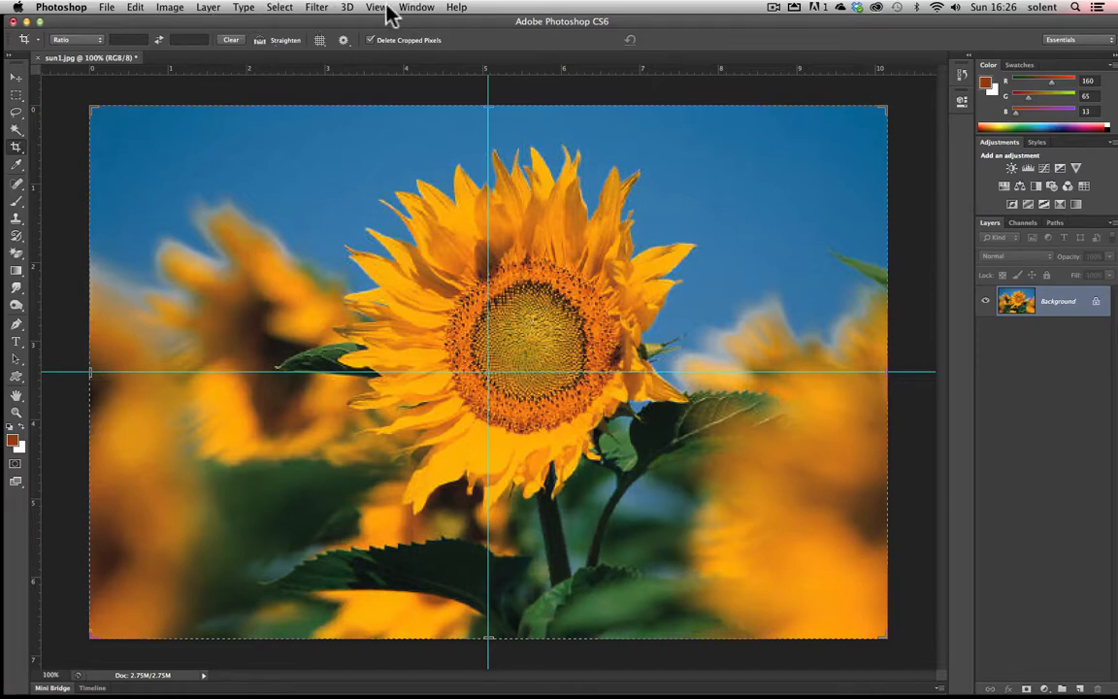
Change the guide color to Light Red in the Guides, Grid & Slices preferences.
{"action": "left_click", "coordinate": [103, 9]}
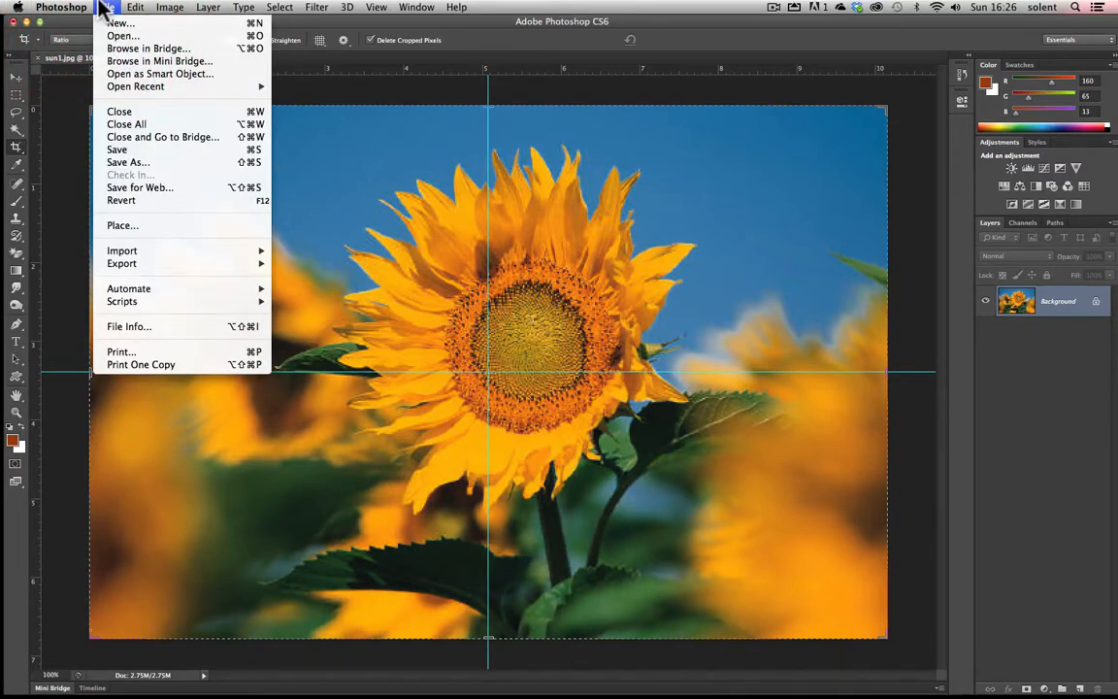
{"action": "mouse_move", "coordinate": [71, 8]}
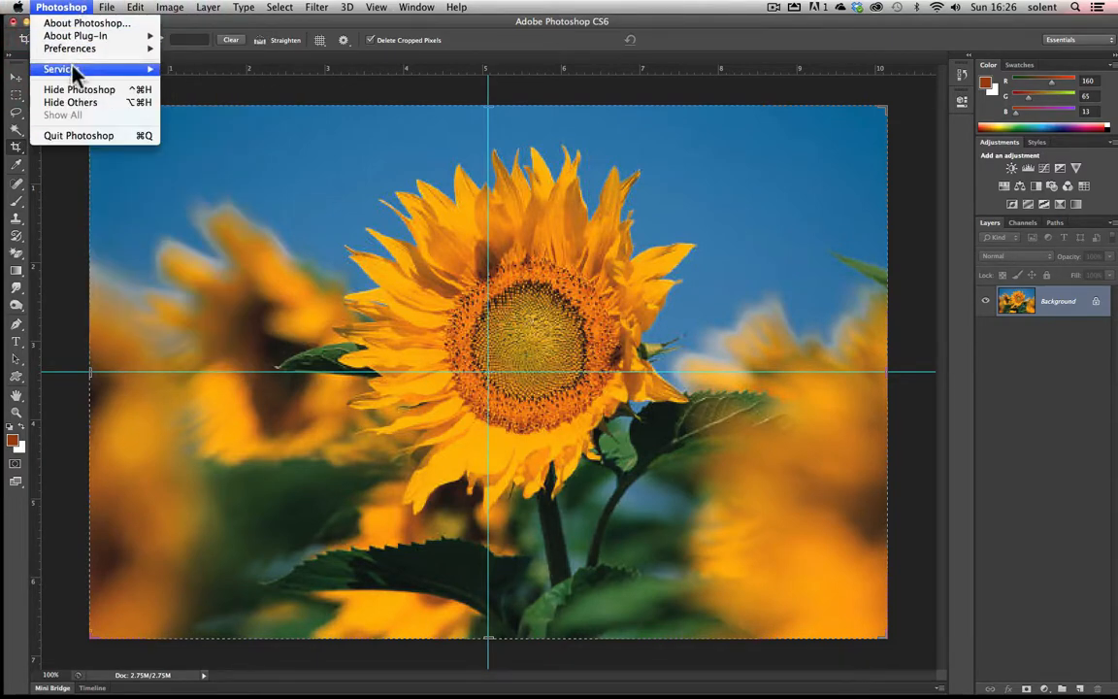
{"action": "mouse_move", "coordinate": [68, 45]}
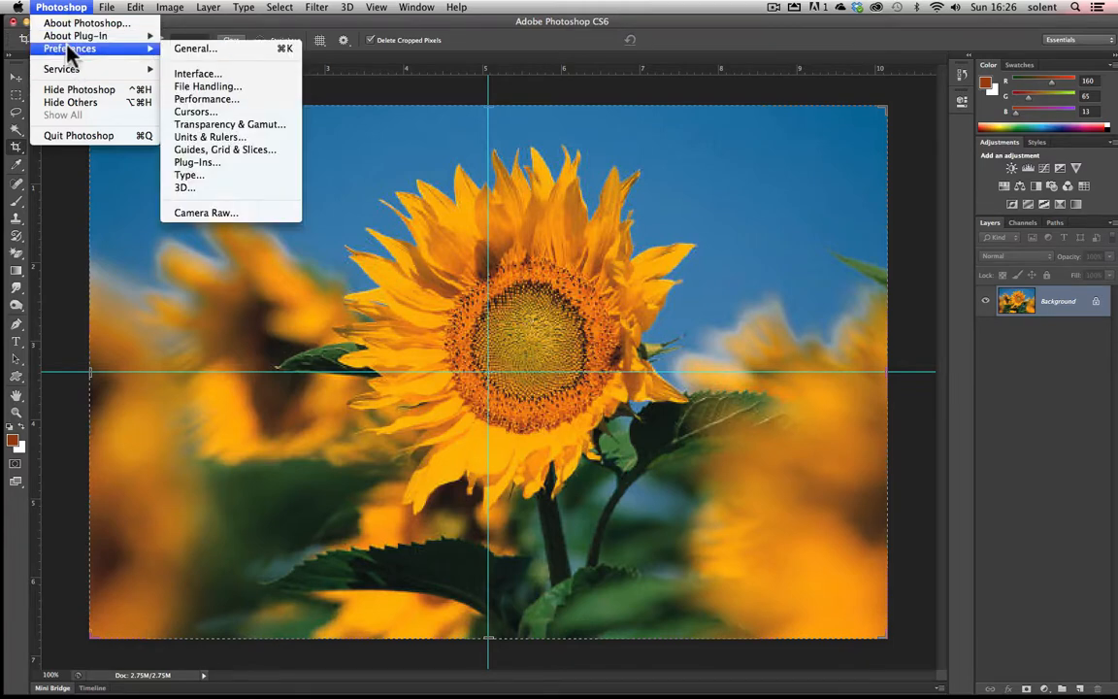
{"action": "left_click", "coordinate": [265, 162]}
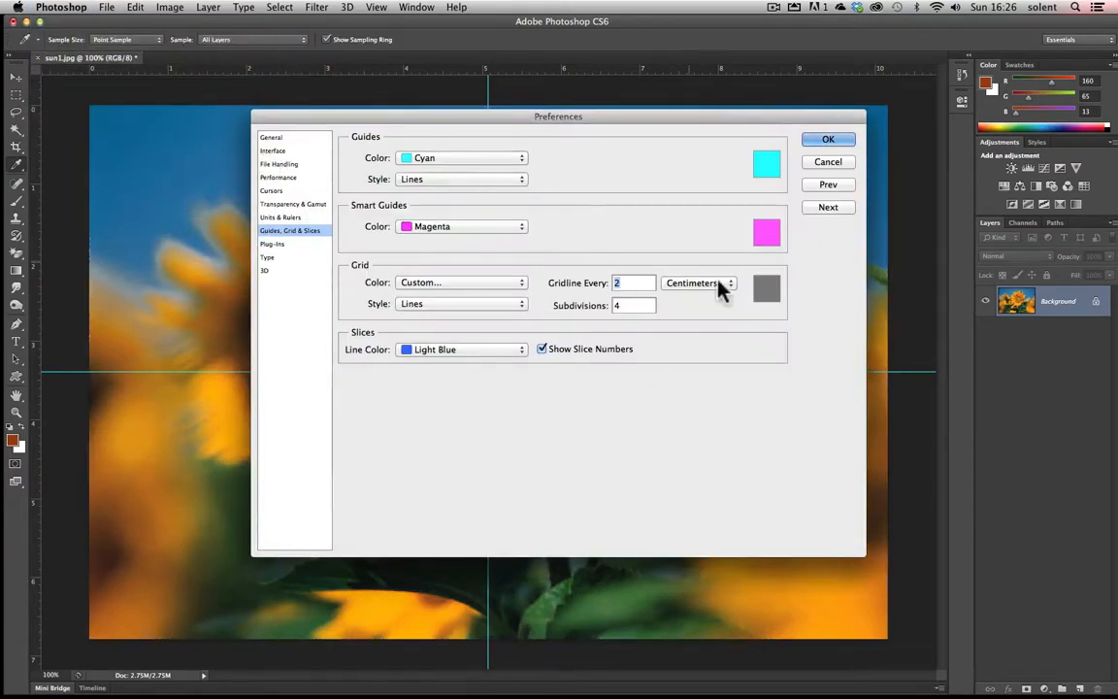
{"action": "left_click", "coordinate": [433, 165]}
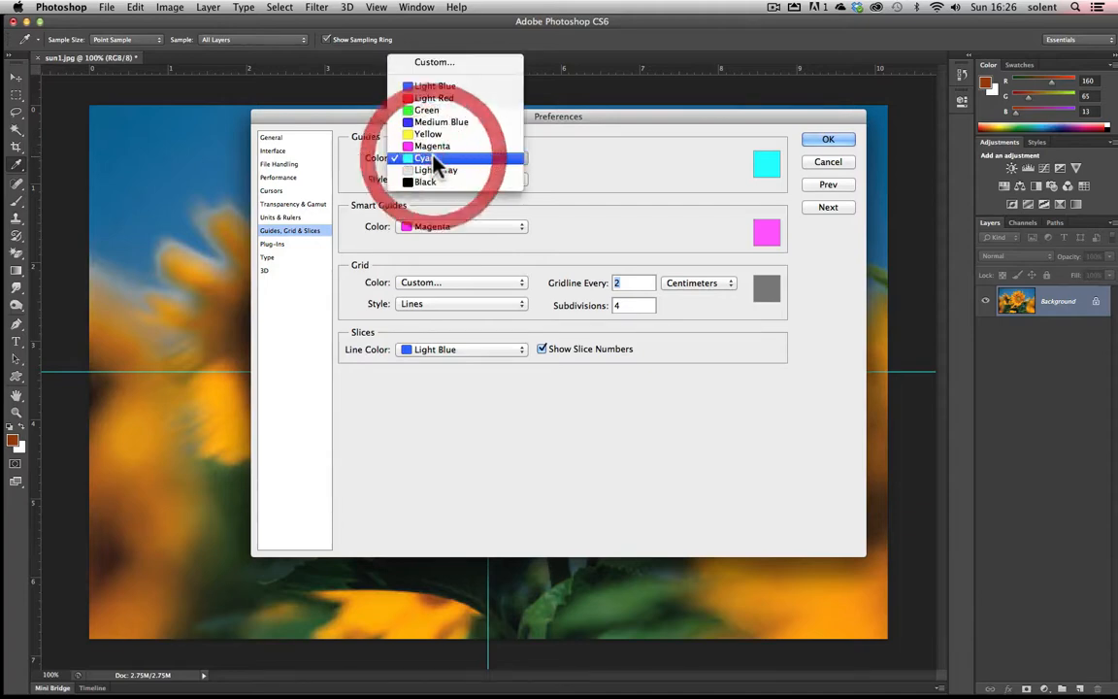
{"action": "left_click", "coordinate": [440, 99]}
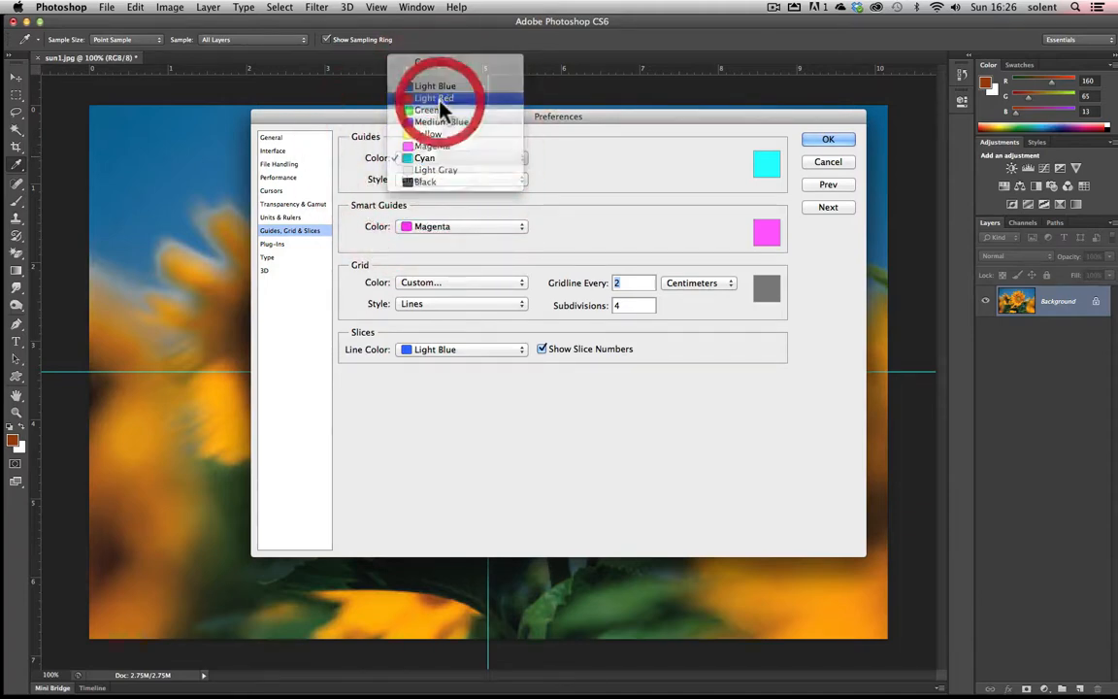
{"action": "left_click", "coordinate": [828, 138]}
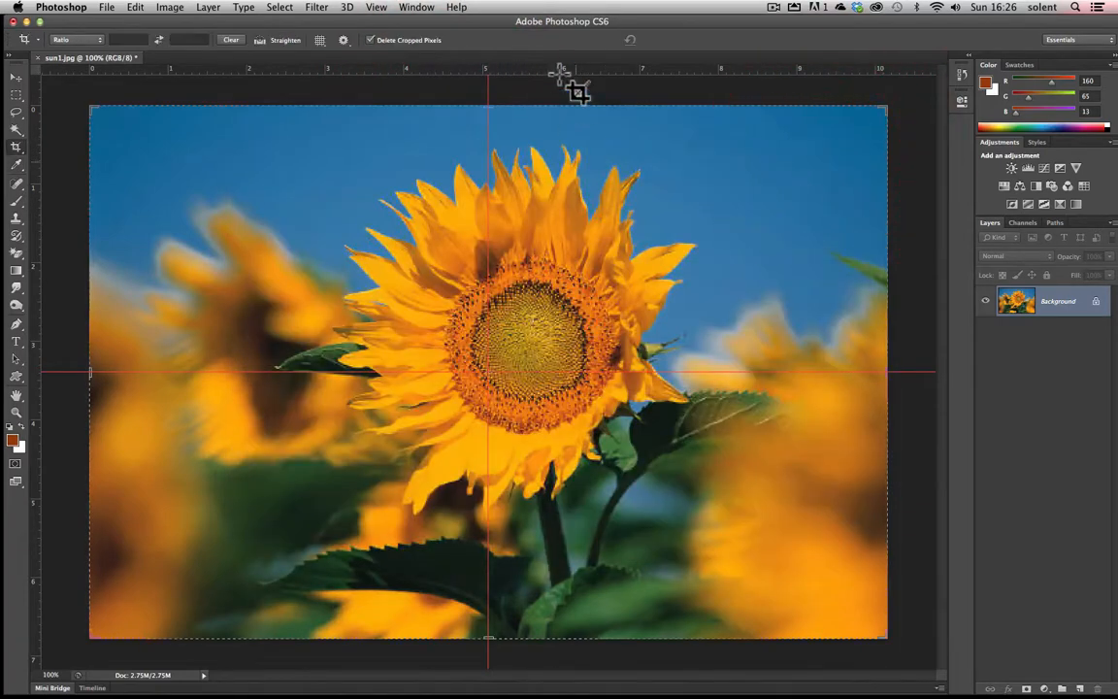
Copy the image's top-left quarter, bounded by the guides, to a new layer named top_left using the Rectangular Marquee tool.
{"action": "key", "text": "c"}
{"action": "left_click", "coordinate": [16, 97]}
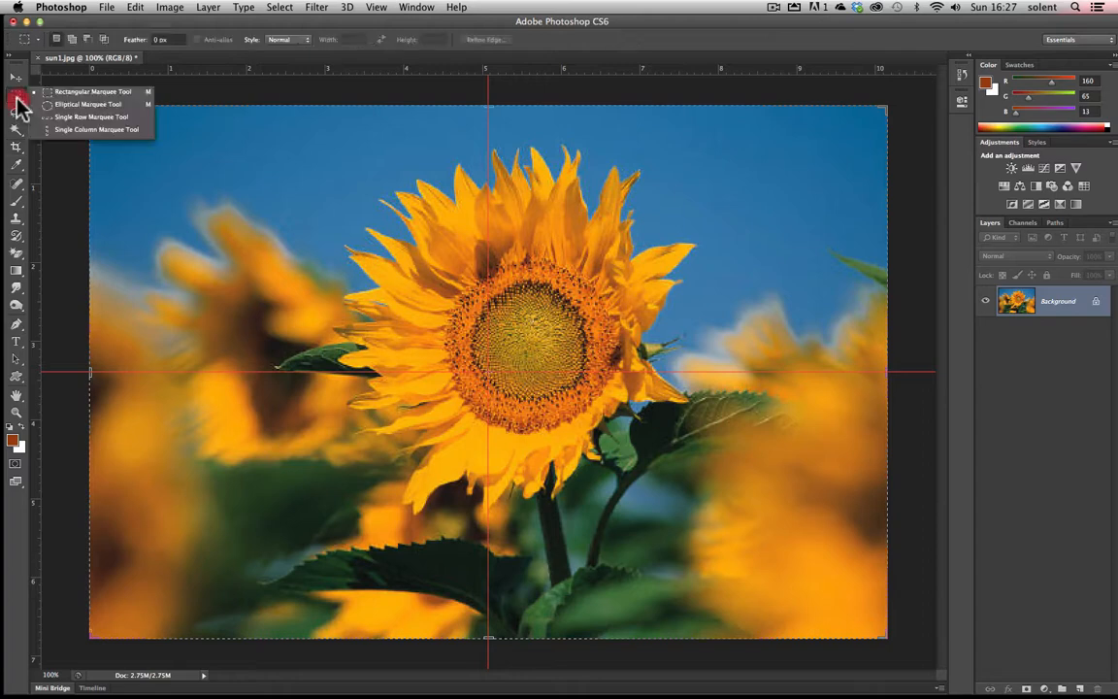
{"action": "left_click", "coordinate": [67, 91]}
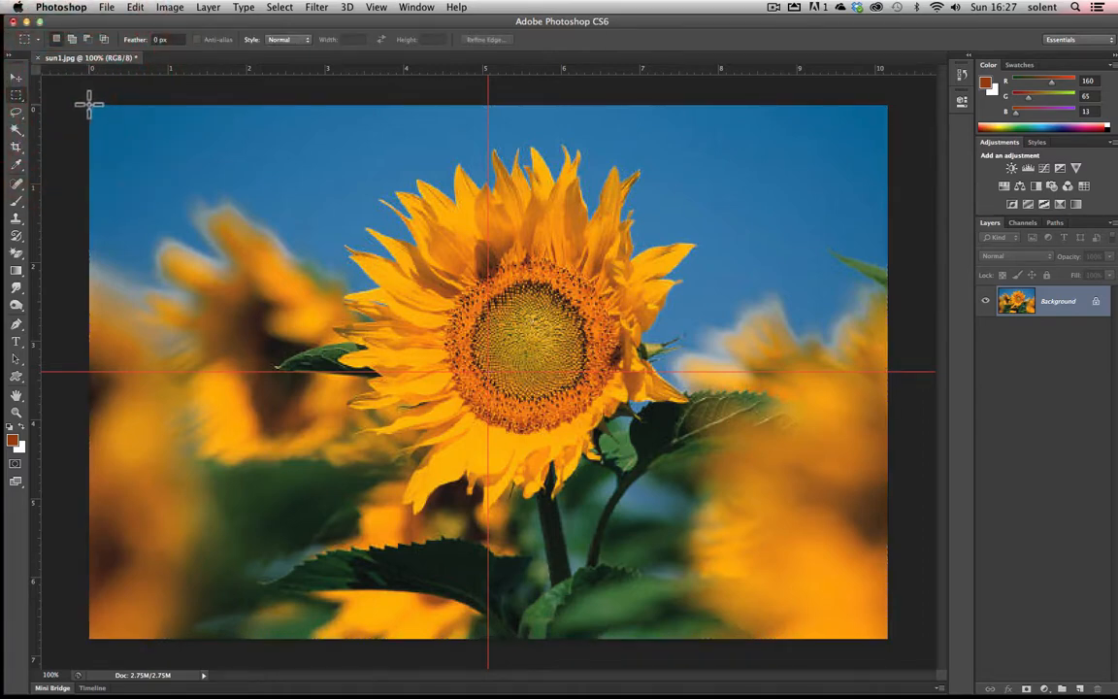
{"action": "left_click_drag", "start_coordinate": [88, 103], "coordinate": [487, 371]}
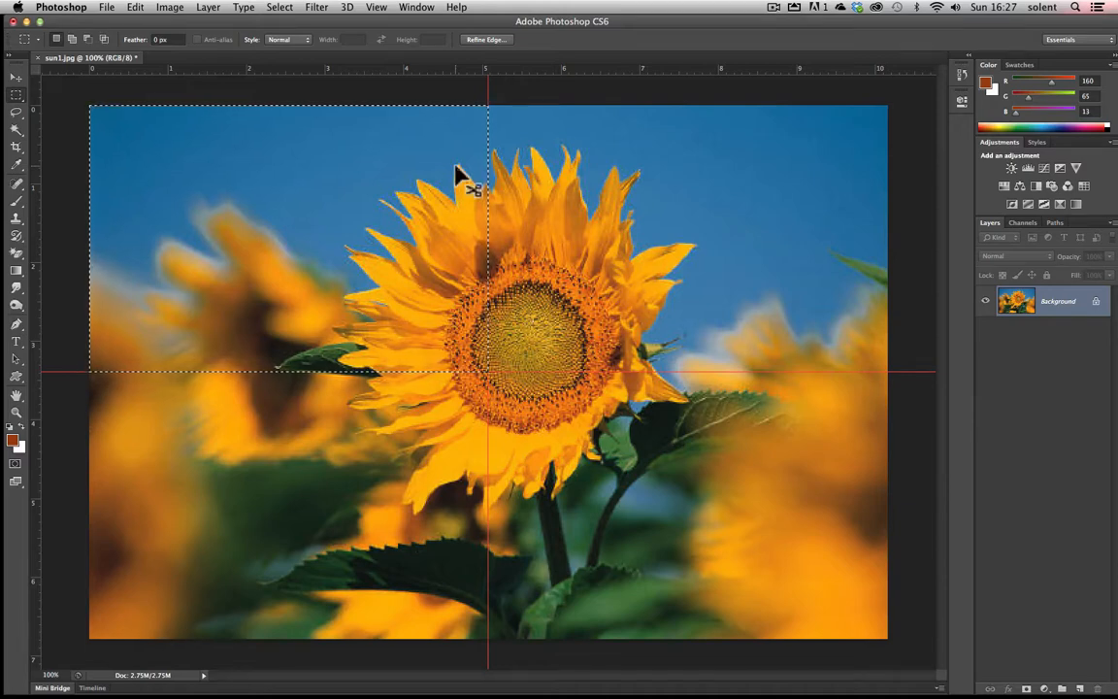
{"action": "key", "text": "super+j"}
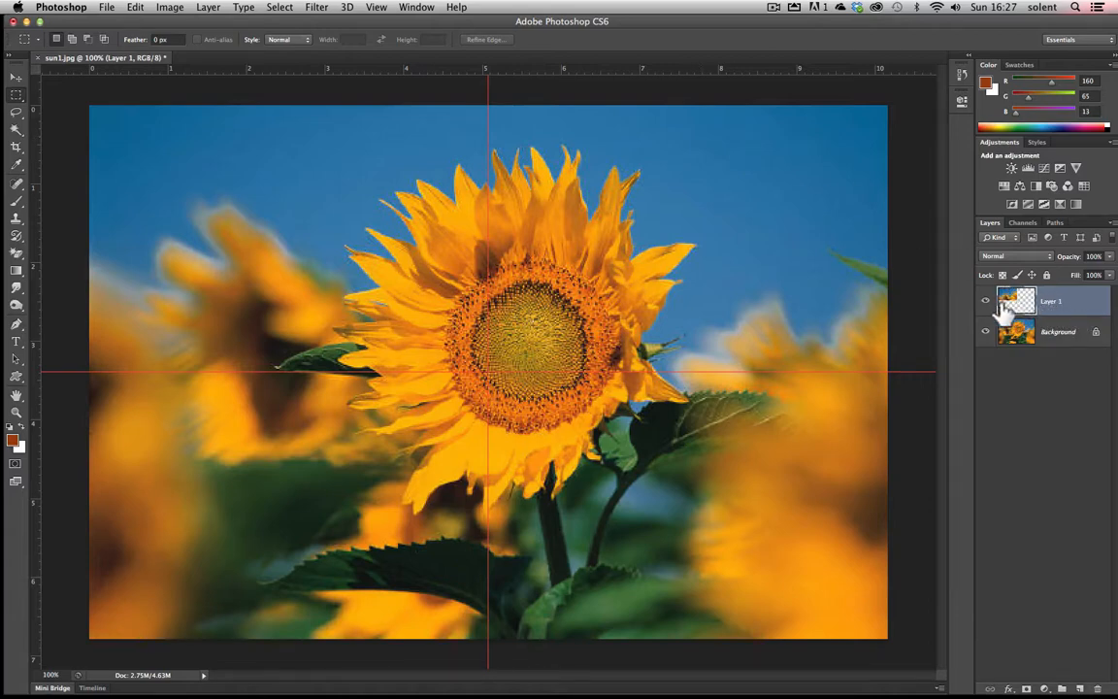
{"action": "double_click", "coordinate": [1052, 302]}
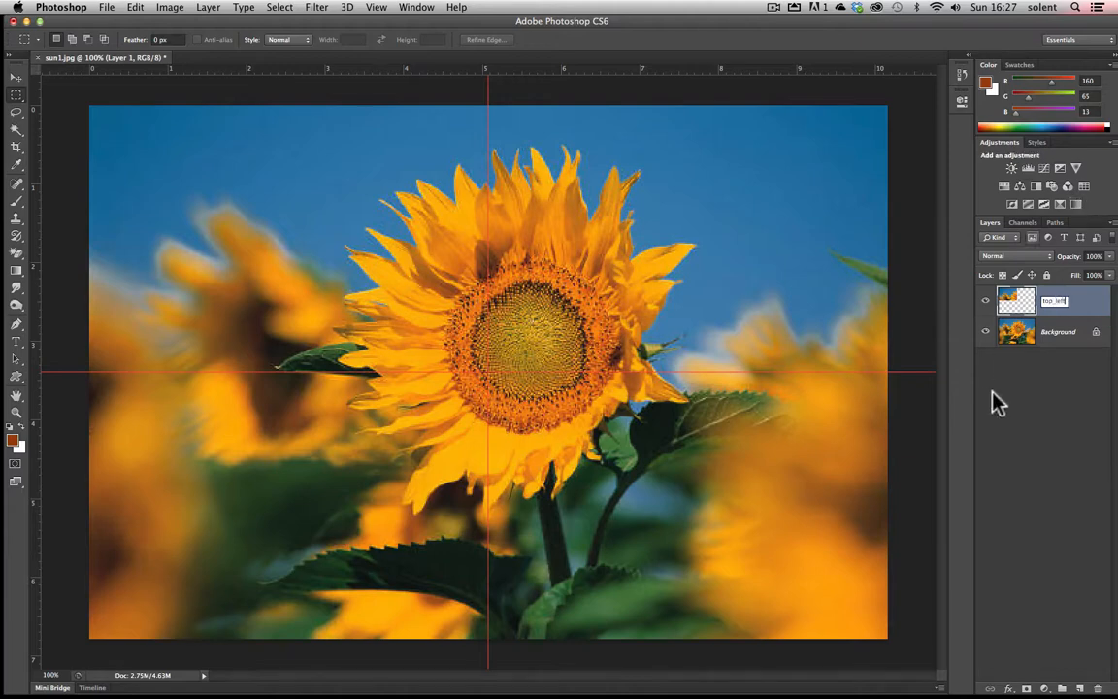
Copy the top-right quarter of the Background layer, bounded by the guides, to a new layer named top_right.
{"action": "left_click", "coordinate": [1019, 335]}
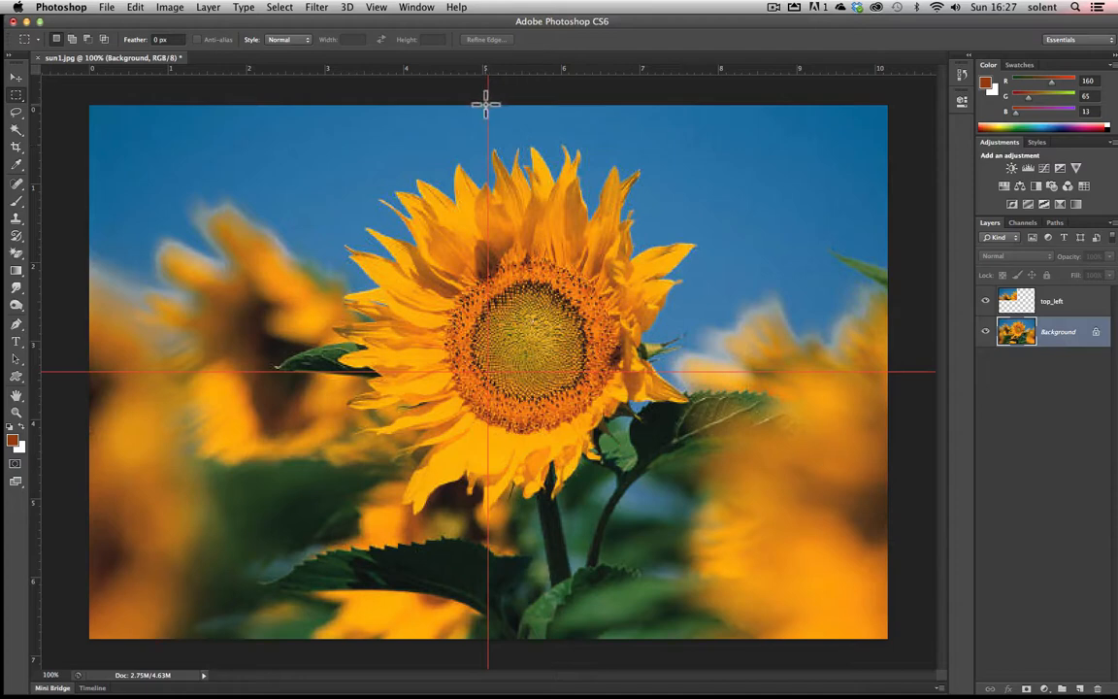
{"action": "left_click_drag", "start_coordinate": [487, 104], "coordinate": [887, 370]}
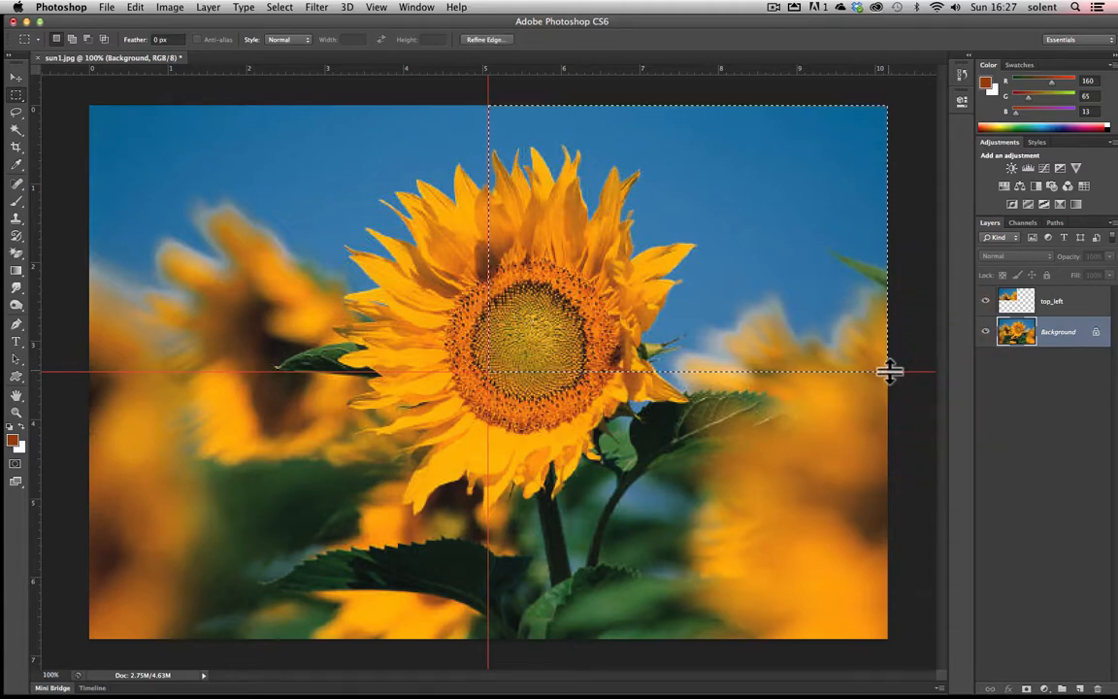
{"action": "key", "text": "super+j"}
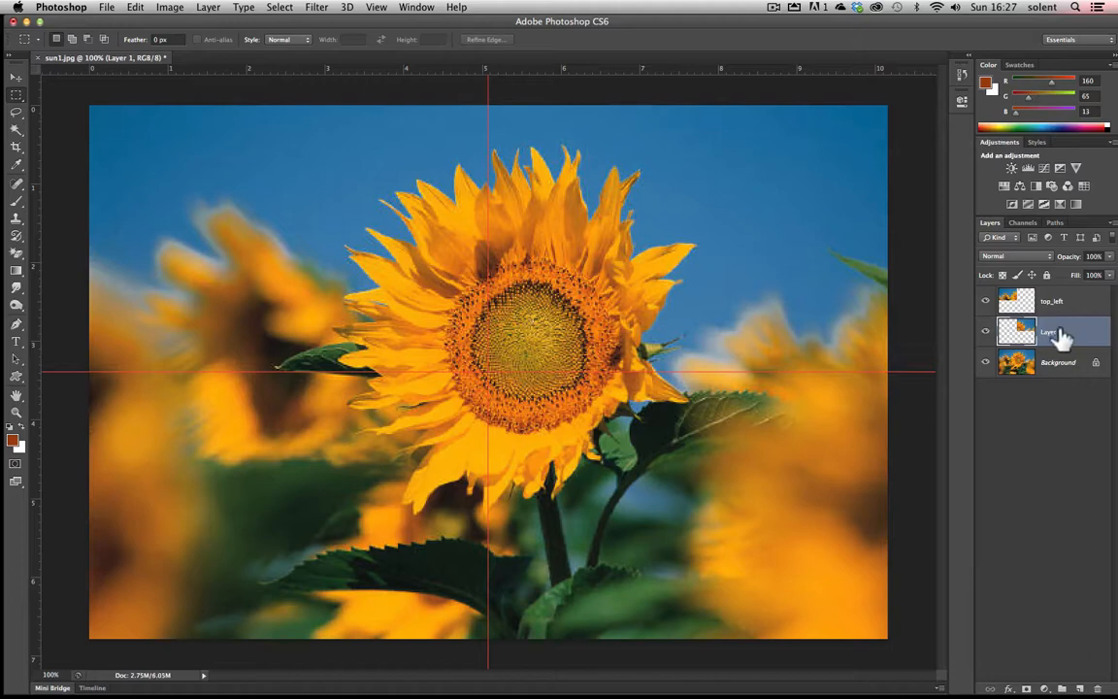
{"action": "double_click", "coordinate": [1055, 331]}
{"action": "key", "text": "BackSpace"}
{"action": "key", "text": "Return"}
Copy the bottom-right quarter of the Background layer, bounded by the guides, to a new layer named bottom_right.
{"action": "left_click", "coordinate": [1011, 373]}
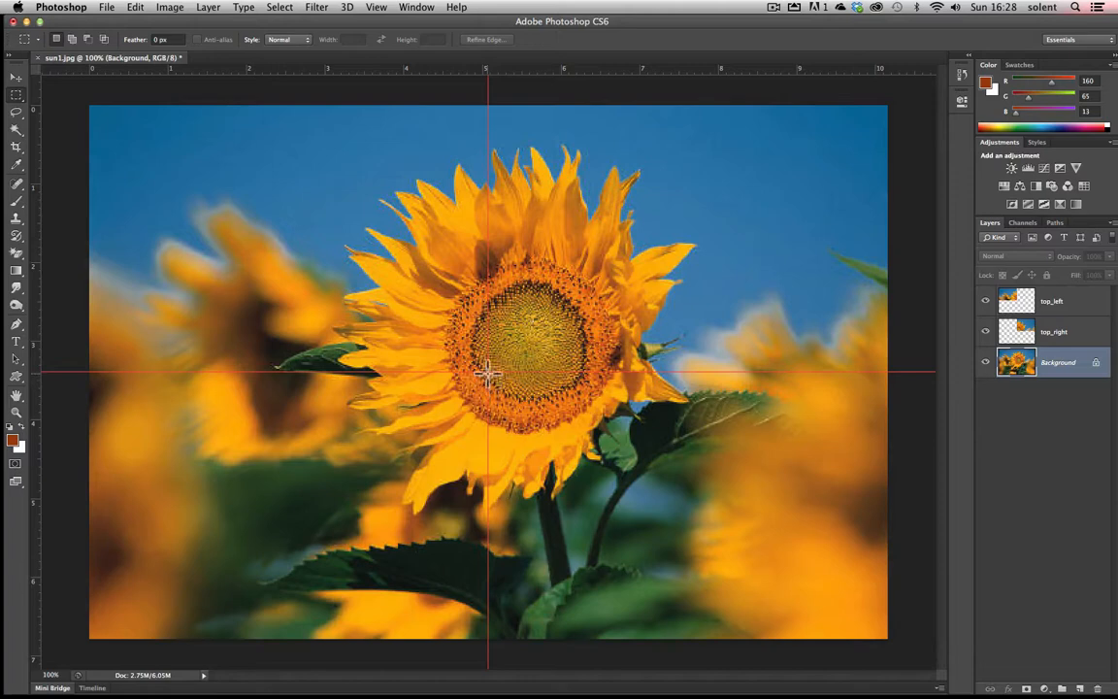
{"action": "left_click_drag", "start_coordinate": [487, 370], "coordinate": [889, 640]}
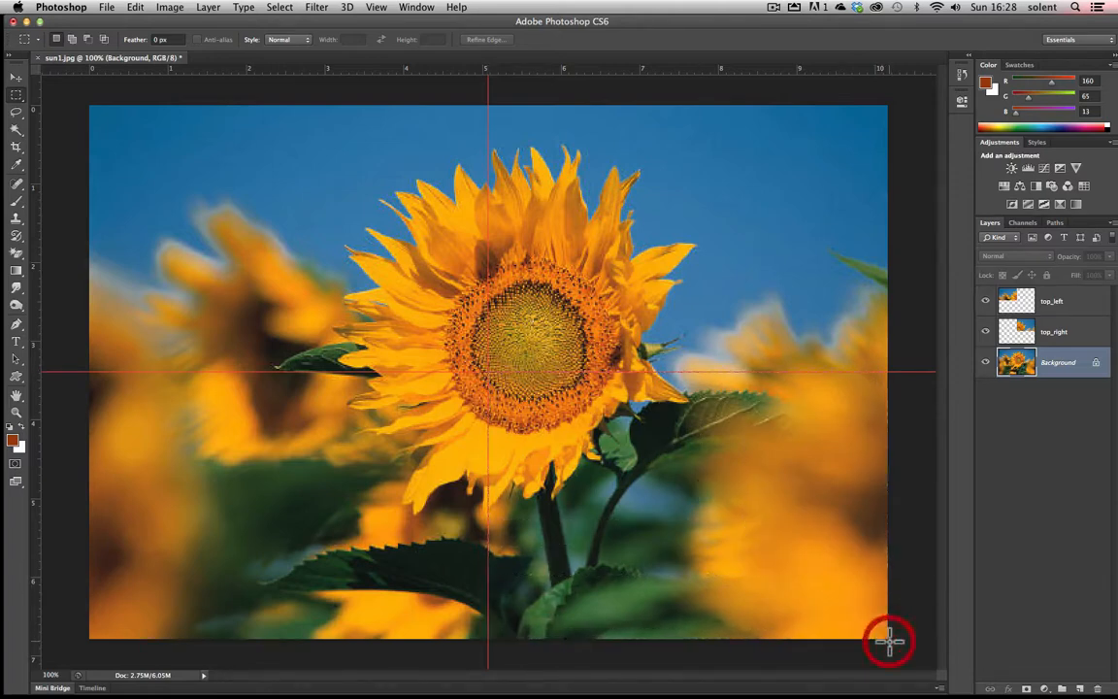
{"action": "left_click", "coordinate": [1017, 367]}
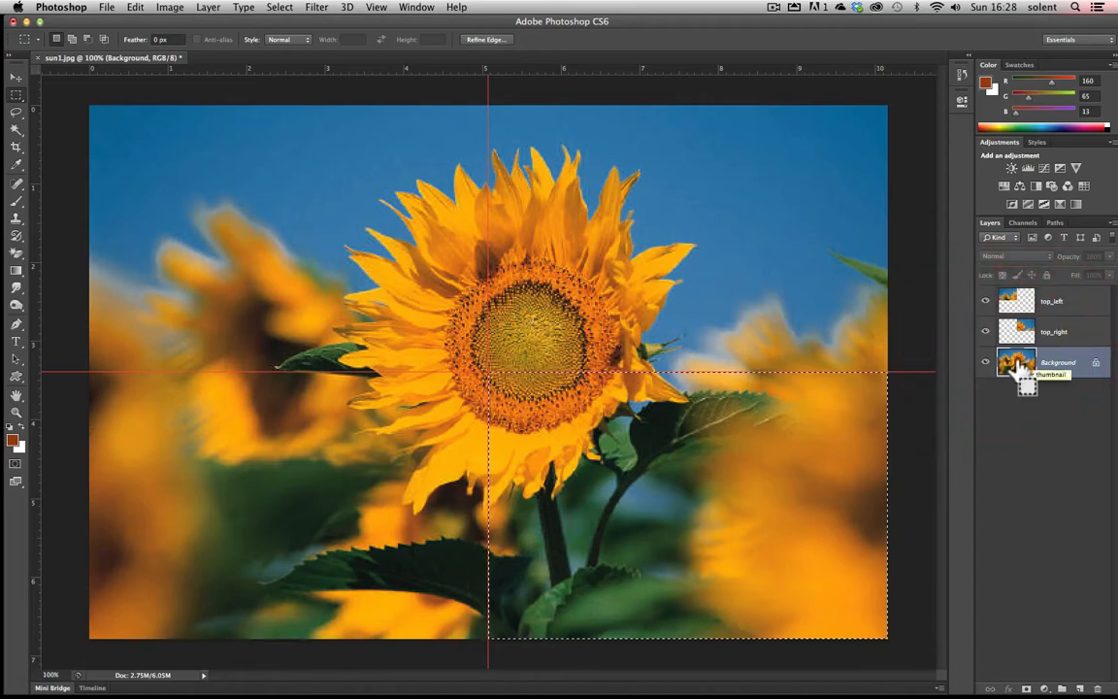
{"action": "key", "text": "super+j"}
{"action": "double_click", "coordinate": [1053, 363]}
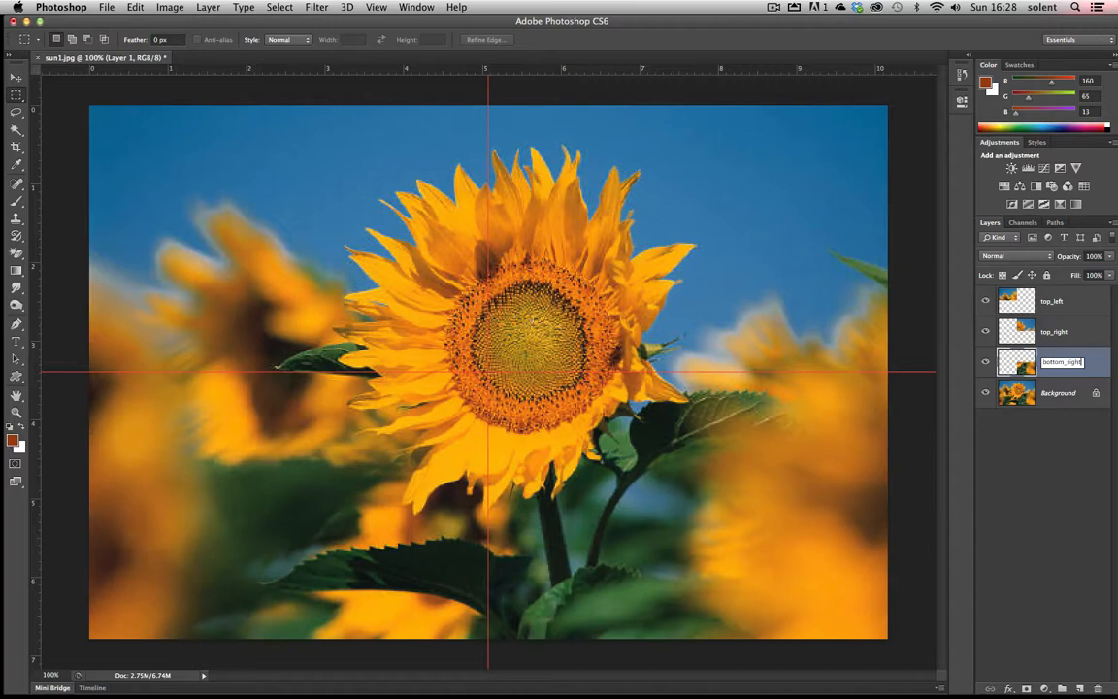
{"action": "left_click", "coordinate": [1065, 411]}
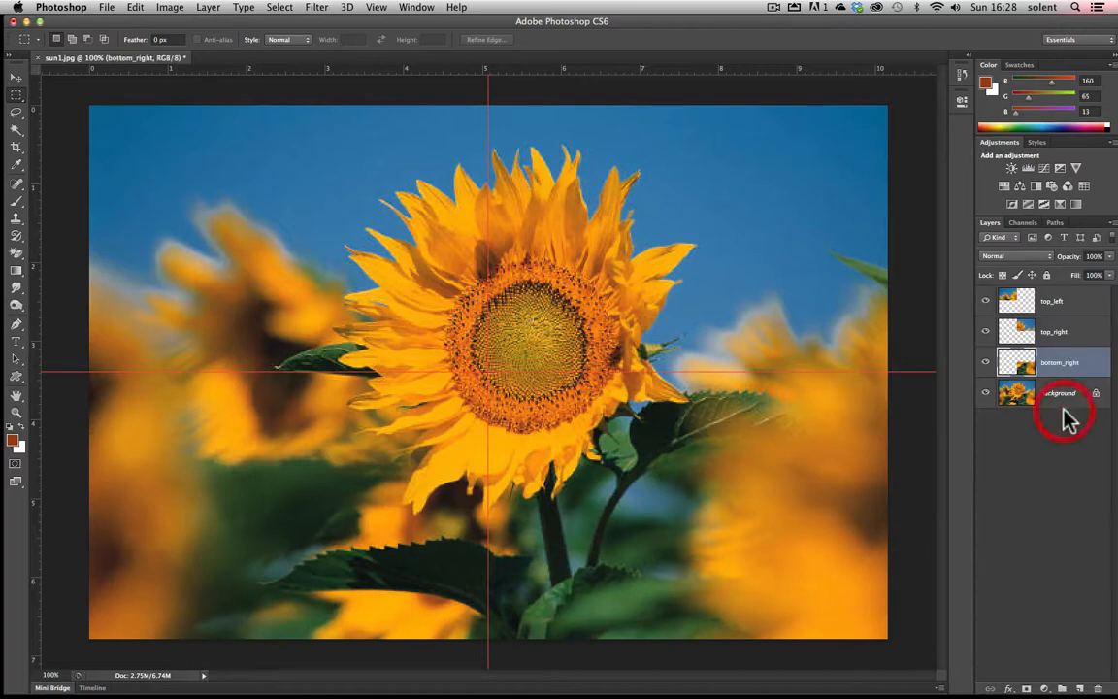
Copy the bottom-left quarter of the Background layer, bounded by the guides, to a new layer named bottom_left.
{"action": "left_click", "coordinate": [1009, 398]}
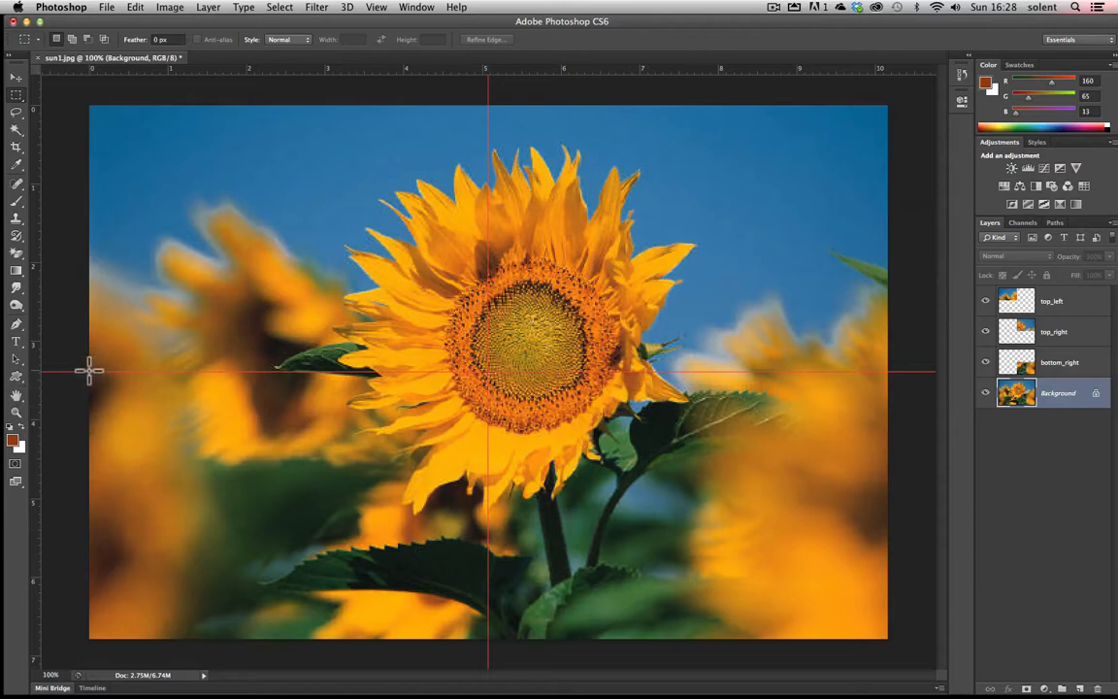
{"action": "left_click_drag", "start_coordinate": [88, 370], "coordinate": [491, 643]}
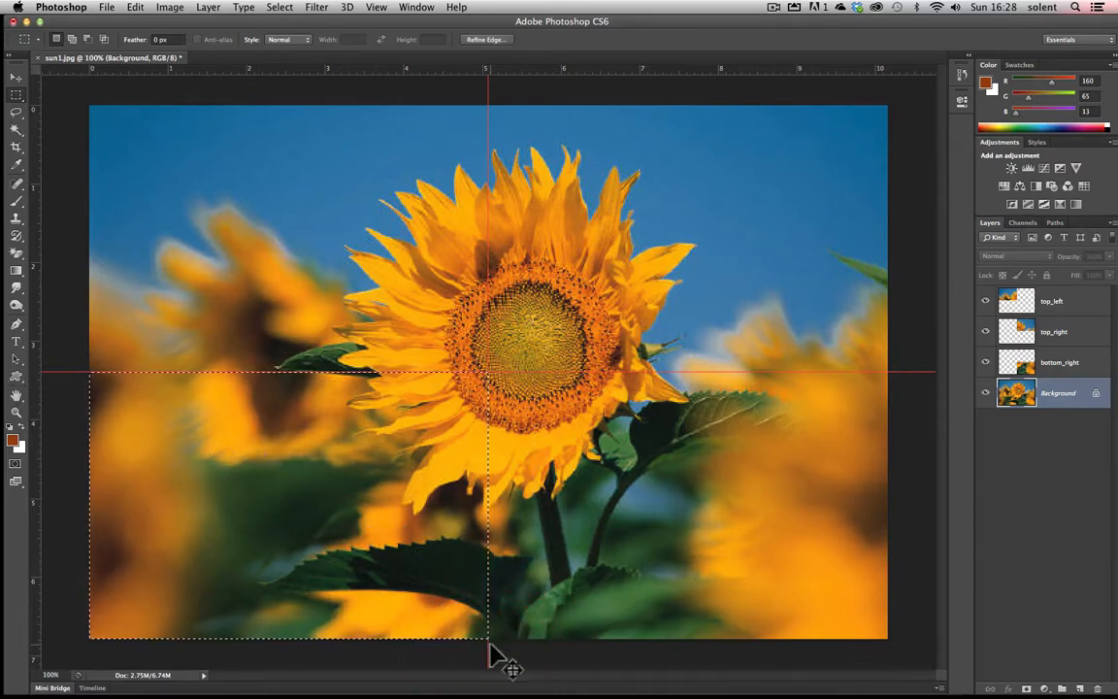
{"action": "key", "text": "super+j"}
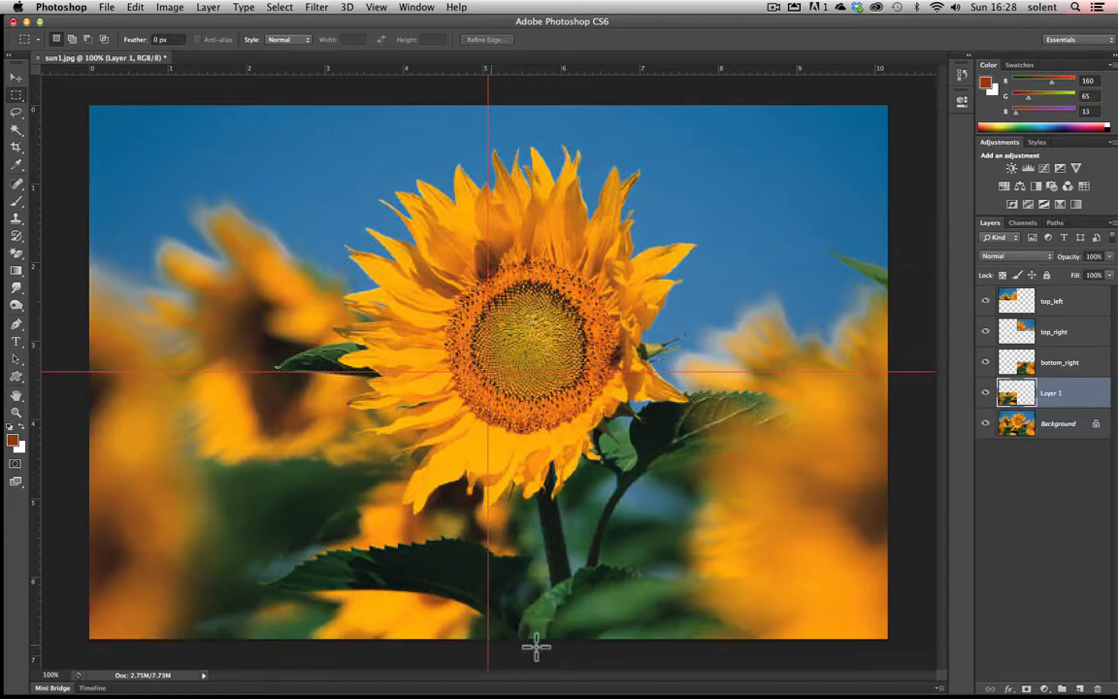
{"action": "double_click", "coordinate": [1053, 392]}
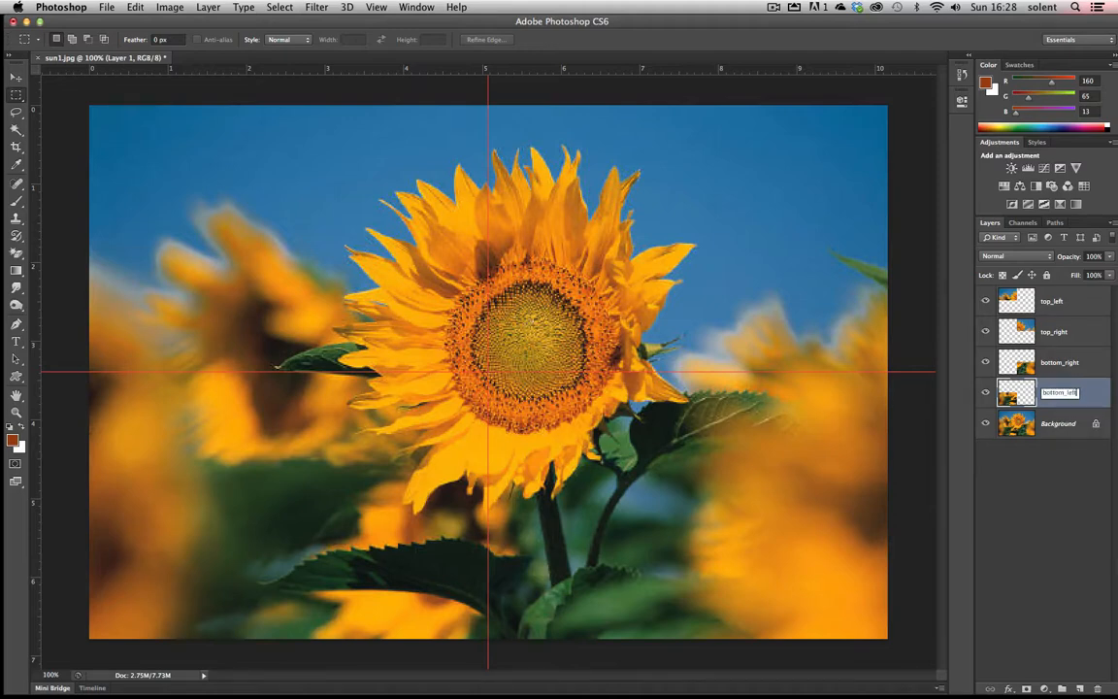
{"action": "left_click", "coordinate": [1064, 480]}
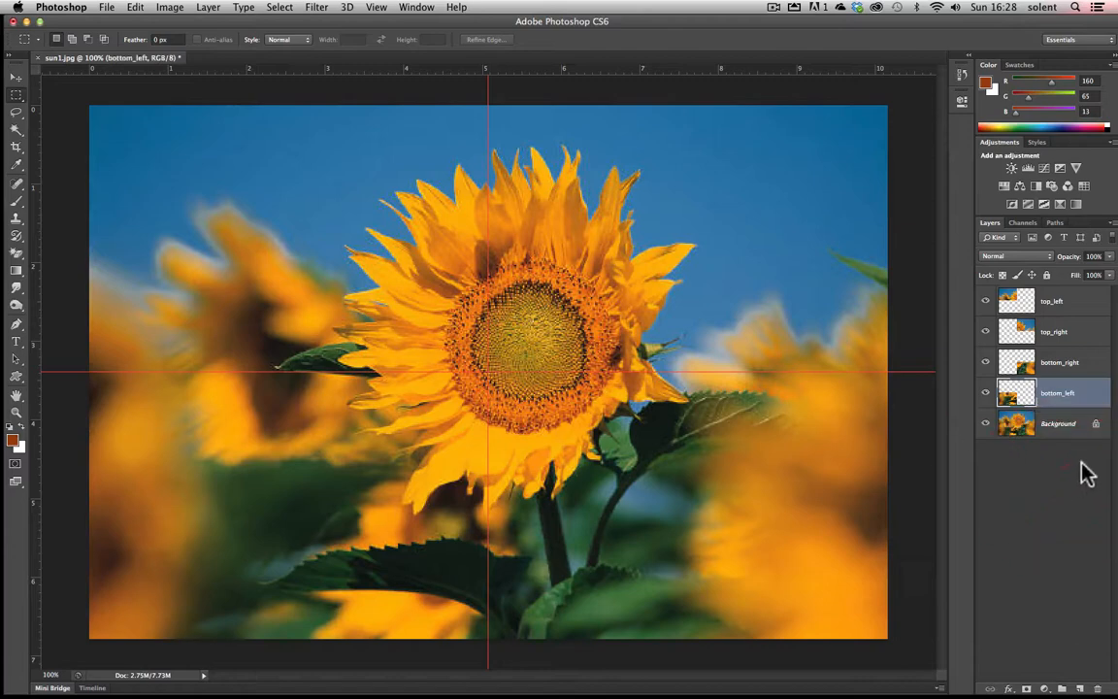
Hide the Background layer, select it, and enlarge the canvas to 12.16 cm wide by 8.79 cm high around the center.
{"action": "left_click", "coordinate": [986, 425]}
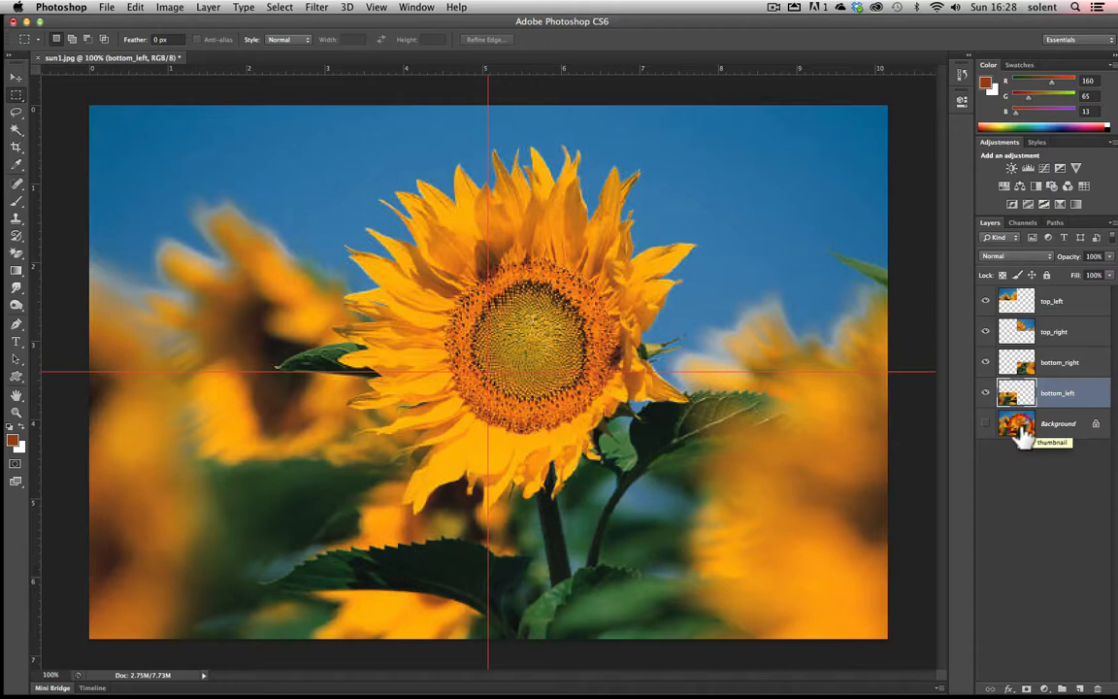
{"action": "left_click", "coordinate": [1021, 430]}
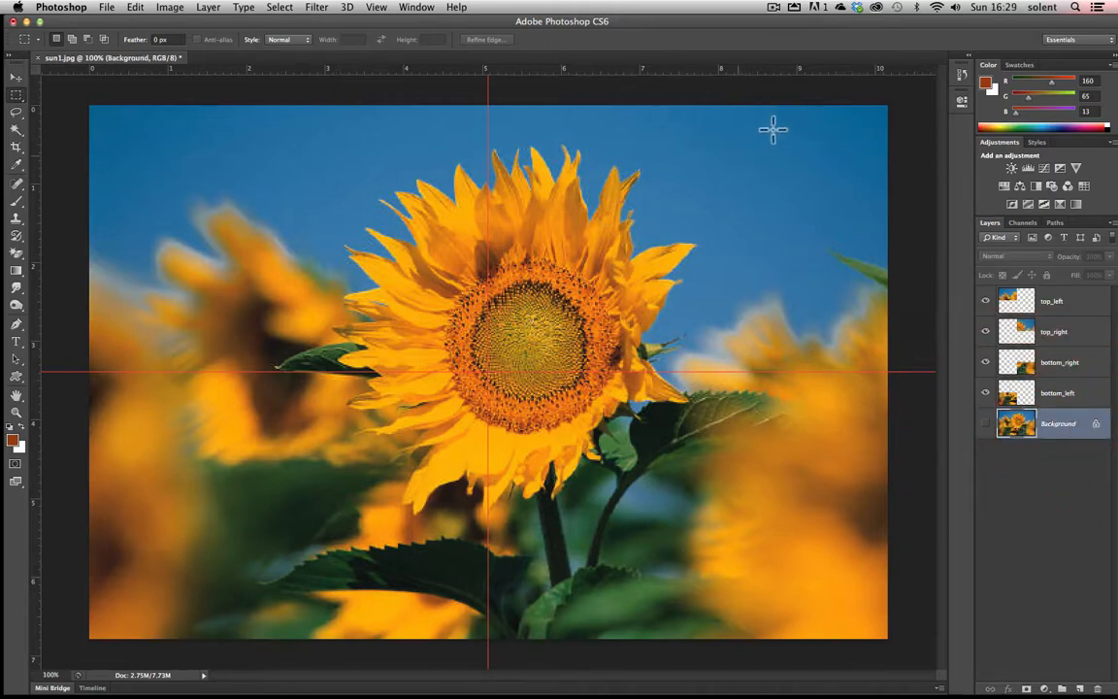
{"action": "left_click", "coordinate": [167, 8]}
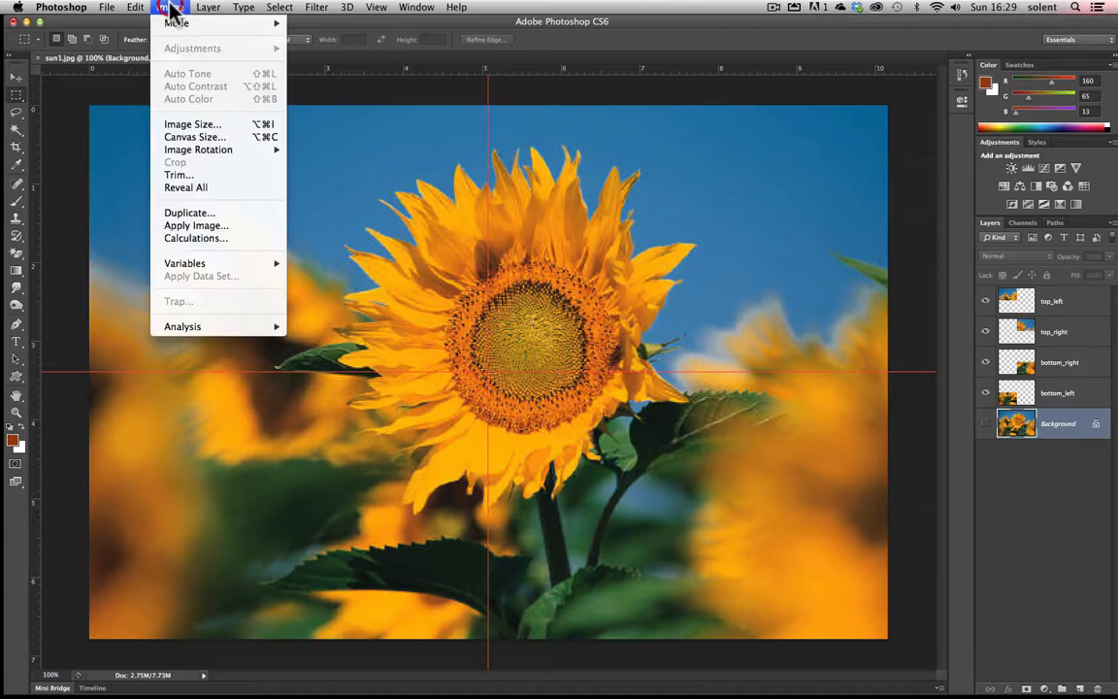
{"action": "left_click", "coordinate": [234, 143]}
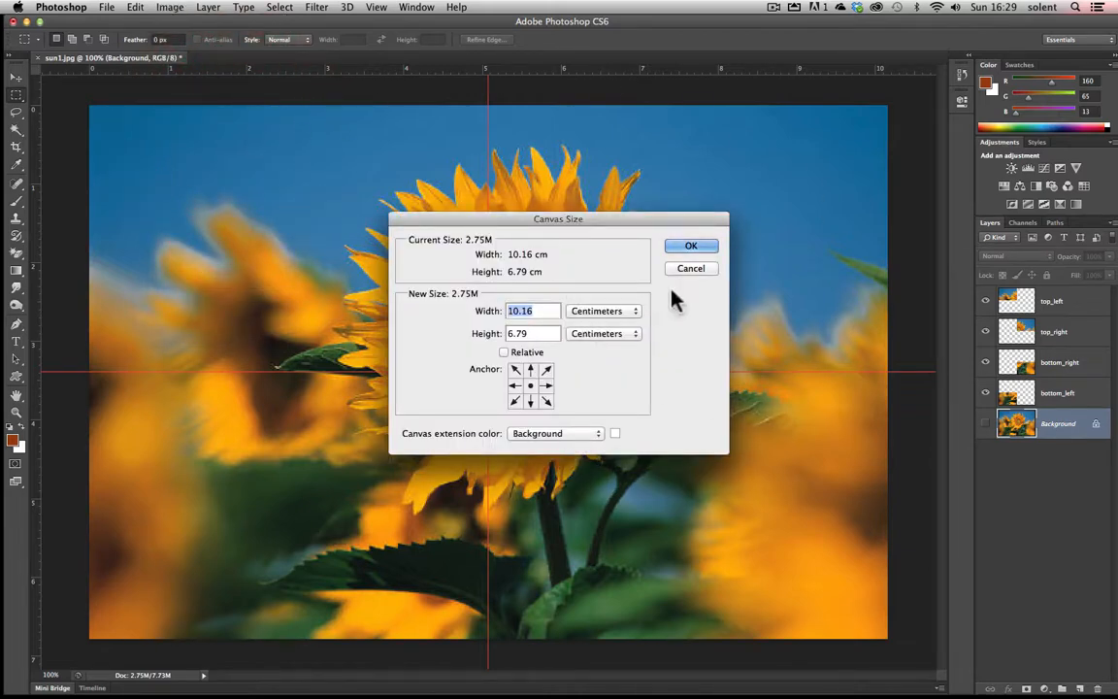
{"action": "left_click", "coordinate": [518, 310]}
{"action": "left_click_drag", "start_coordinate": [518, 310], "coordinate": [491, 309]}
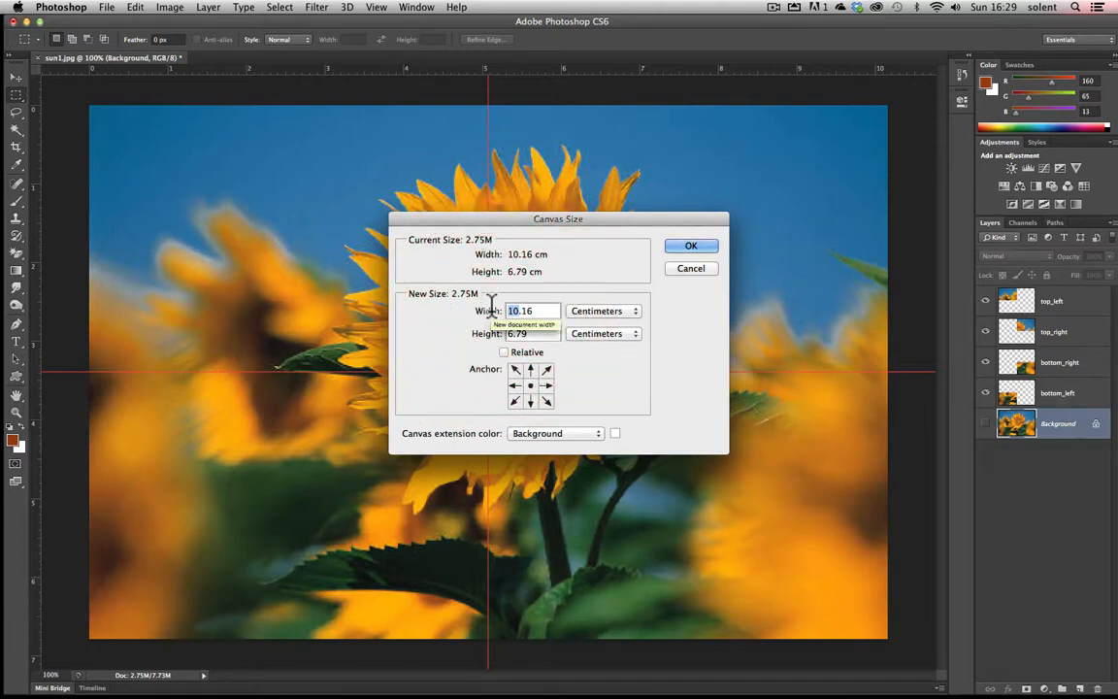
{"action": "type", "text": "12"}
{"action": "left_click_drag", "start_coordinate": [513, 333], "coordinate": [505, 333]}
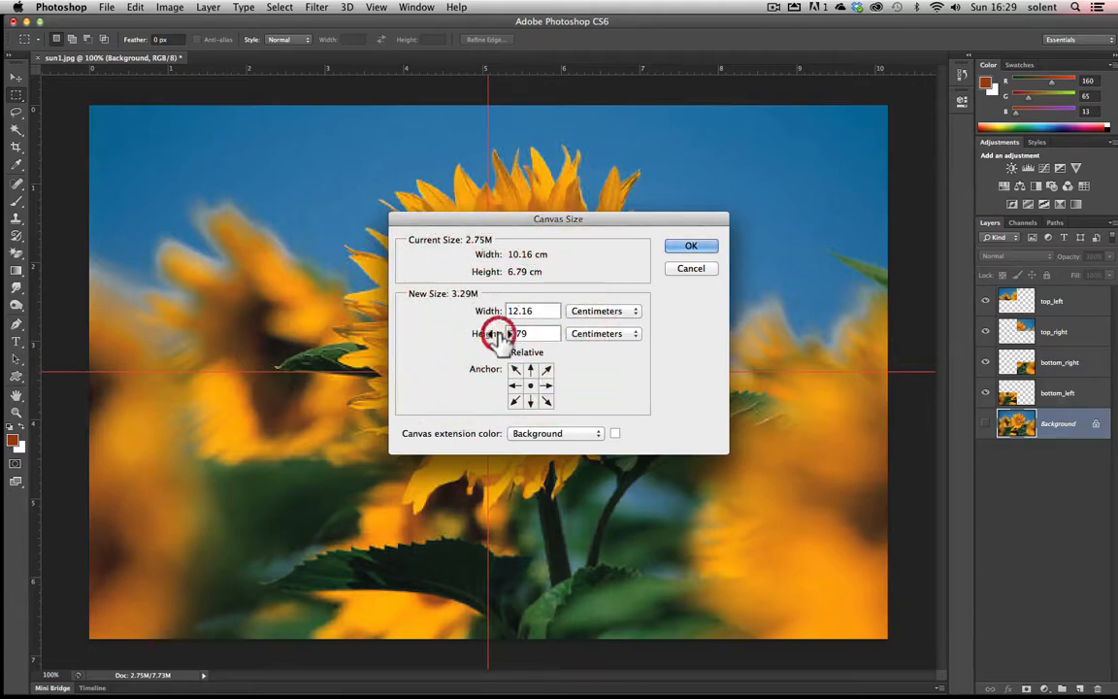
{"action": "type", "text": "8"}
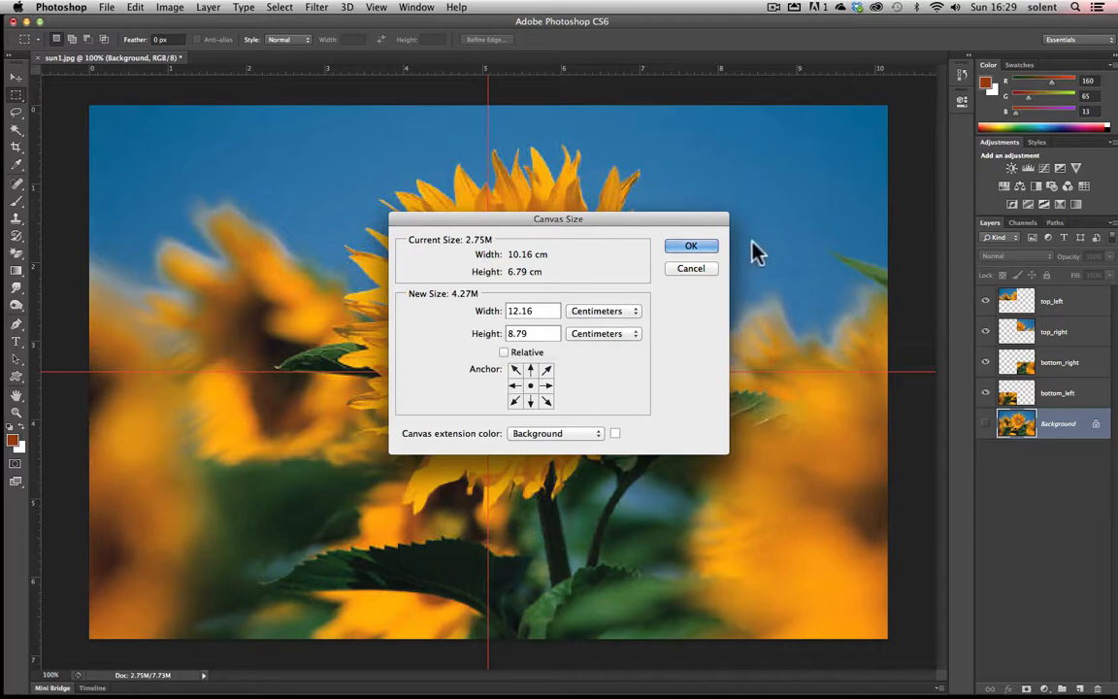
{"action": "left_click", "coordinate": [695, 248]}
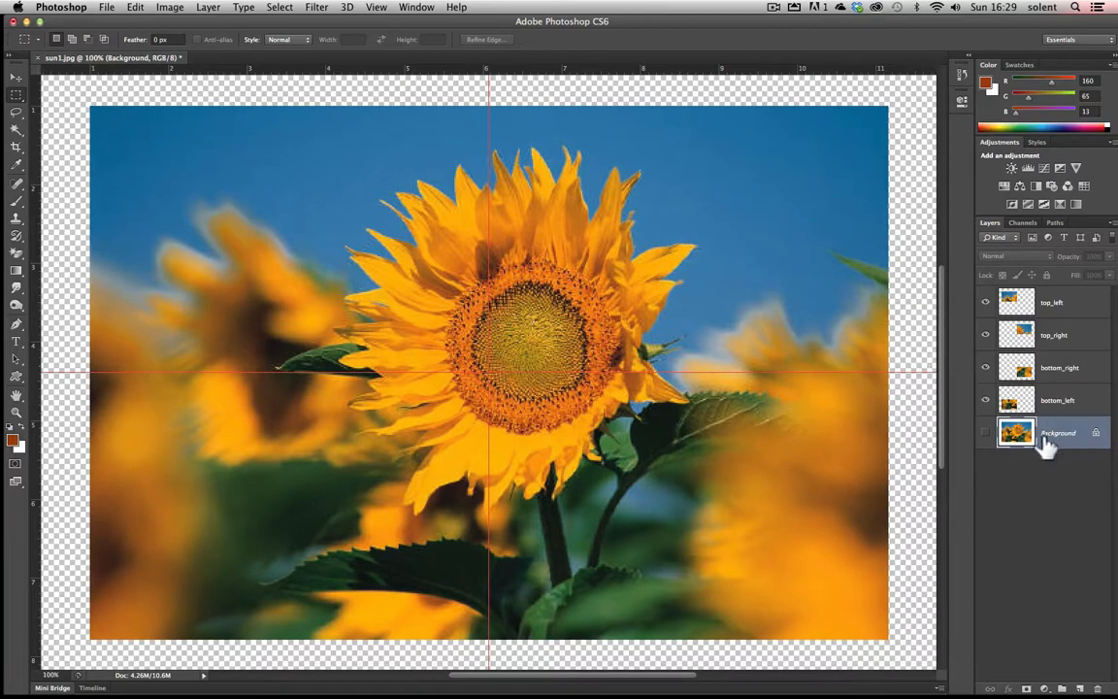
Show the Background layer again and fill its entire canvas with black at 100% opacity.
{"action": "left_click", "coordinate": [985, 437]}
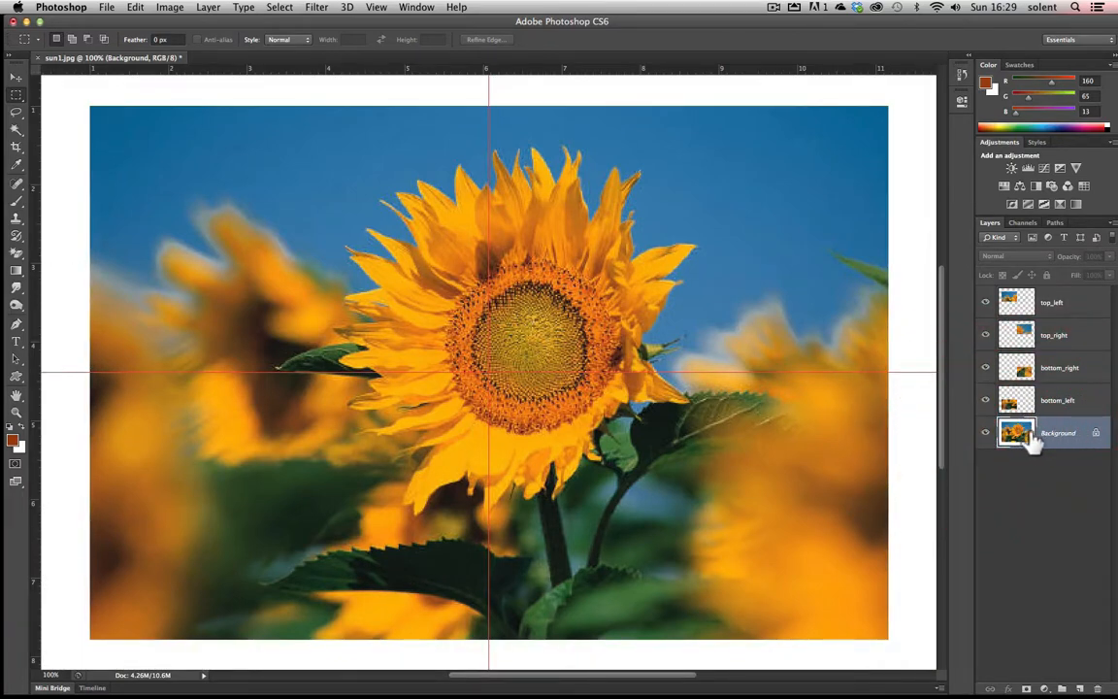
{"action": "left_click", "coordinate": [274, 10]}
{"action": "left_click", "coordinate": [278, 32]}
{"action": "left_click", "coordinate": [136, 7]}
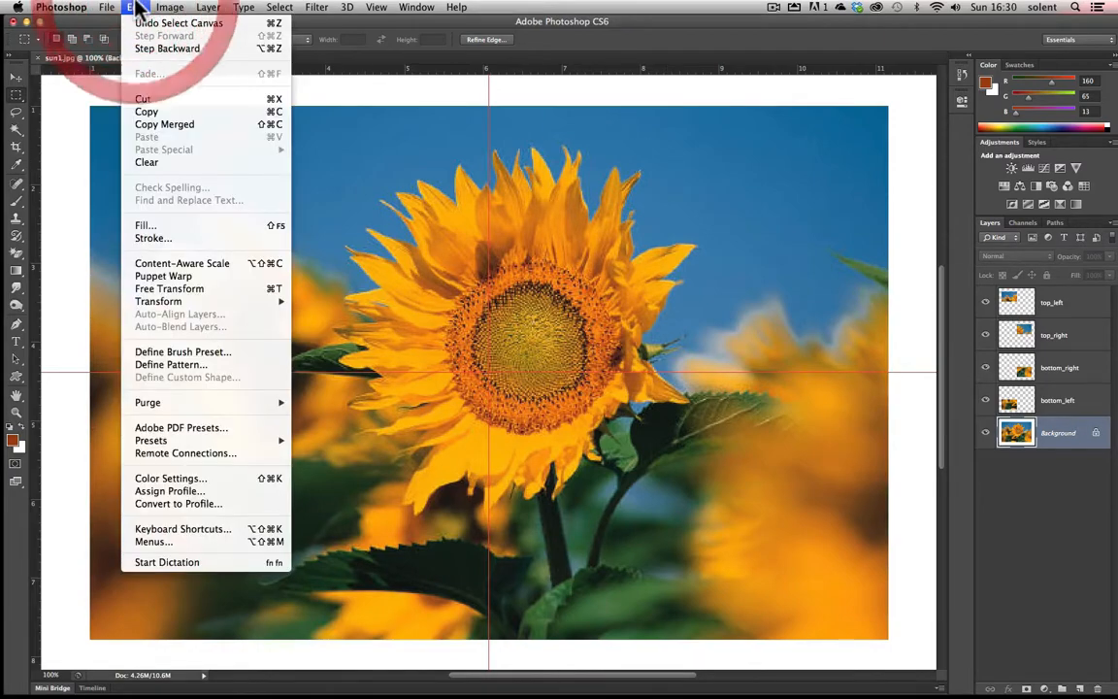
{"action": "left_click", "coordinate": [188, 233]}
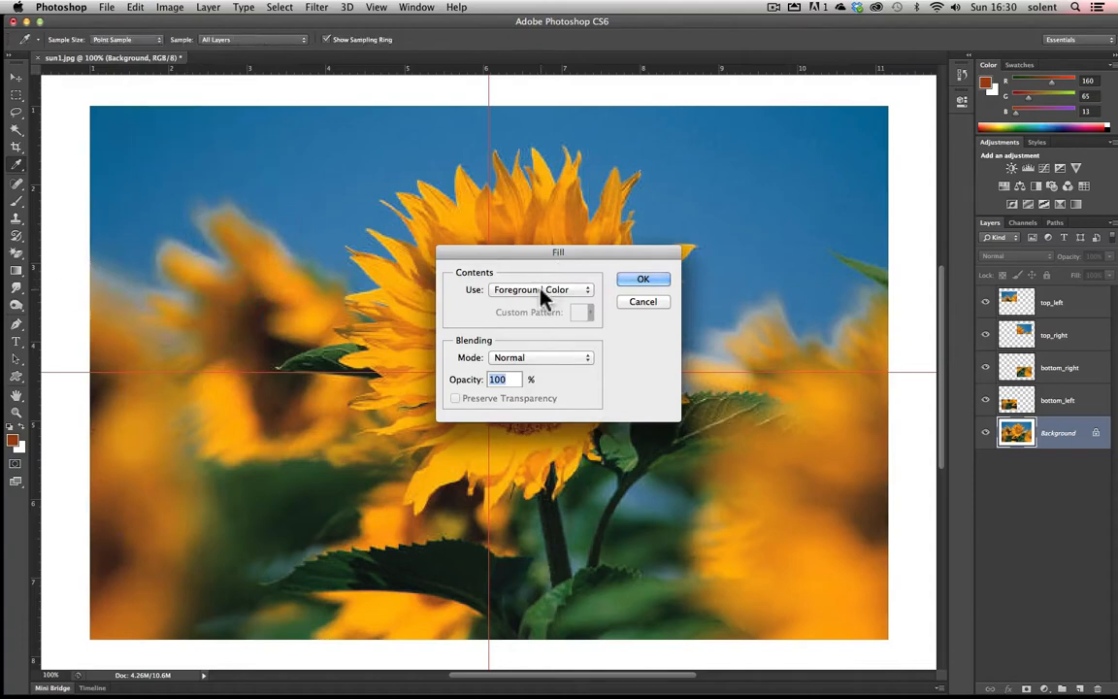
{"action": "left_click", "coordinate": [539, 291]}
{"action": "left_click", "coordinate": [539, 378]}
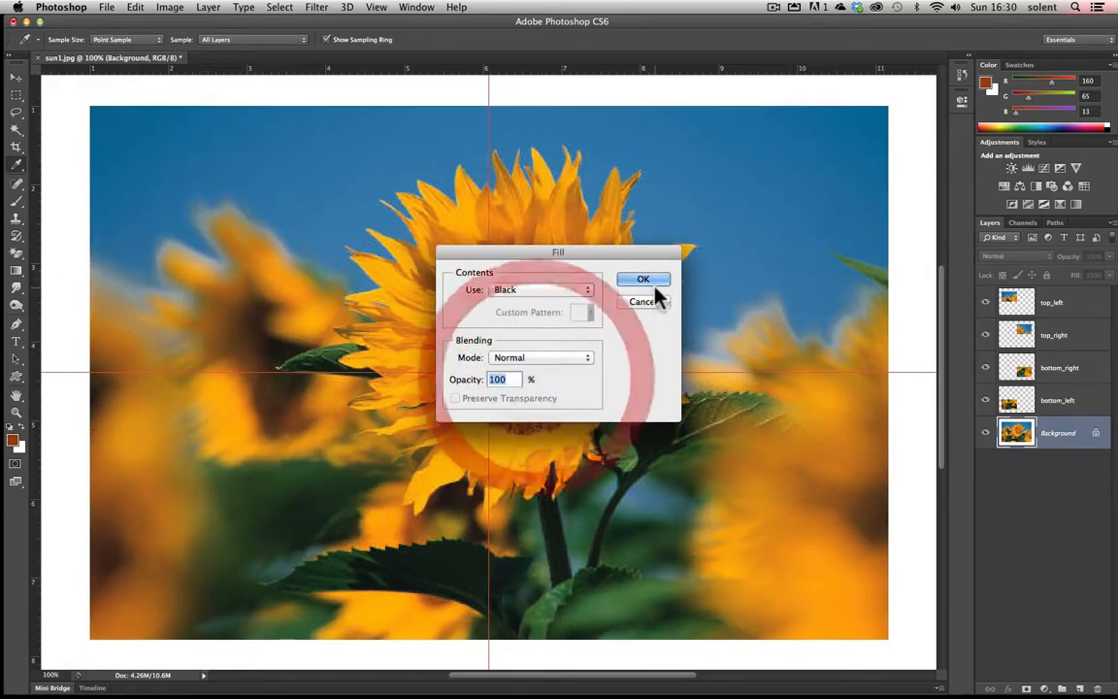
{"action": "left_click", "coordinate": [657, 281]}
{"action": "key", "text": "m"}
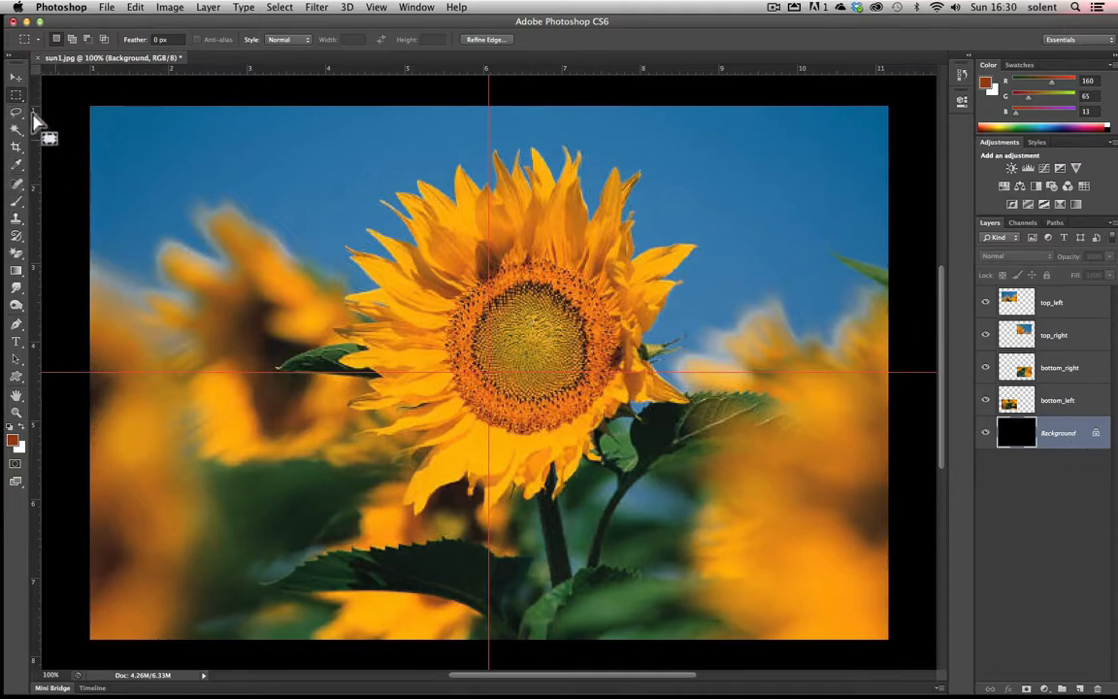
Rotate the top_right quarter about 5° clockwise with the Move tool's transform controls and shift it down about 10 px.
{"action": "left_click", "coordinate": [16, 77]}
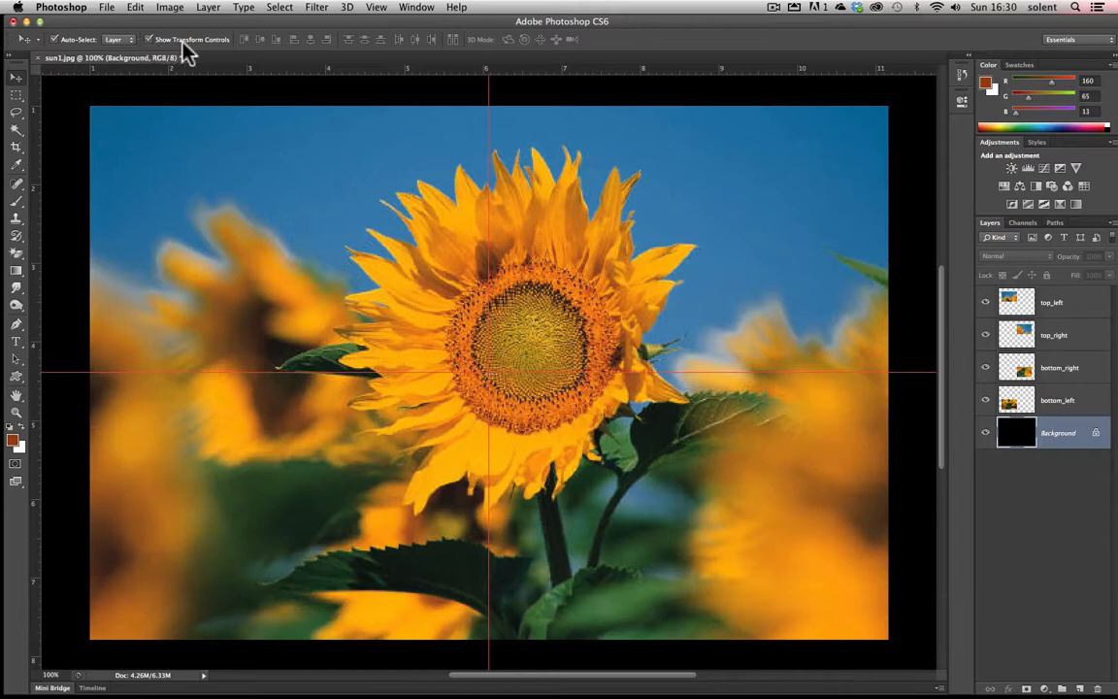
{"action": "left_click", "coordinate": [591, 197]}
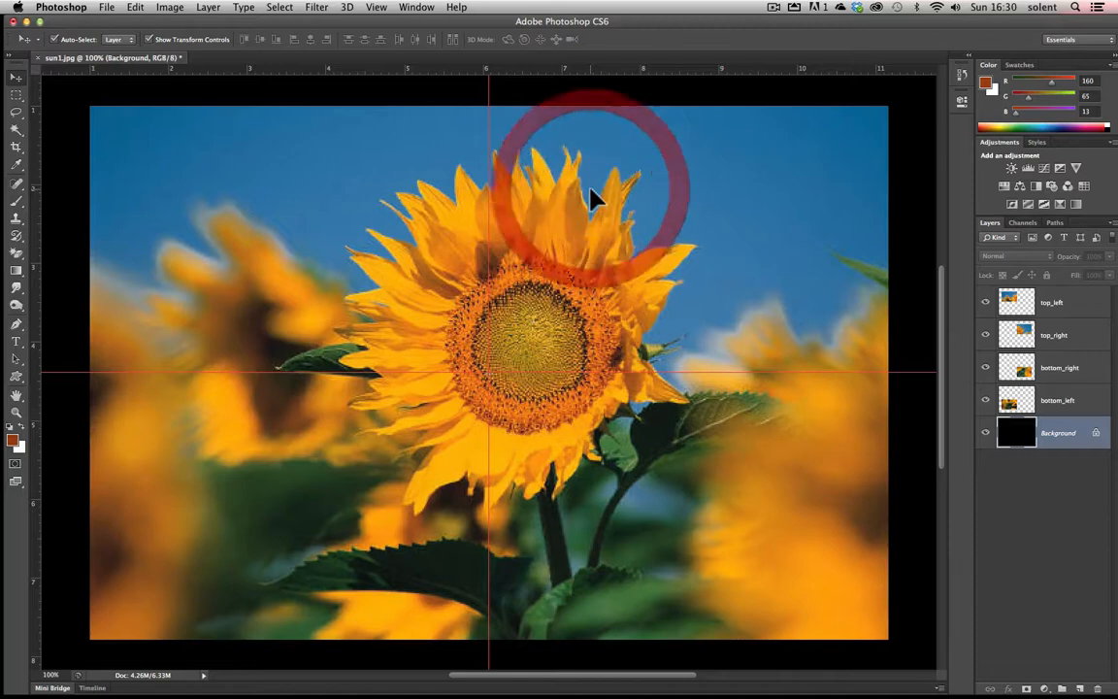
{"action": "left_click", "coordinate": [1071, 305]}
{"action": "left_click", "coordinate": [594, 241]}
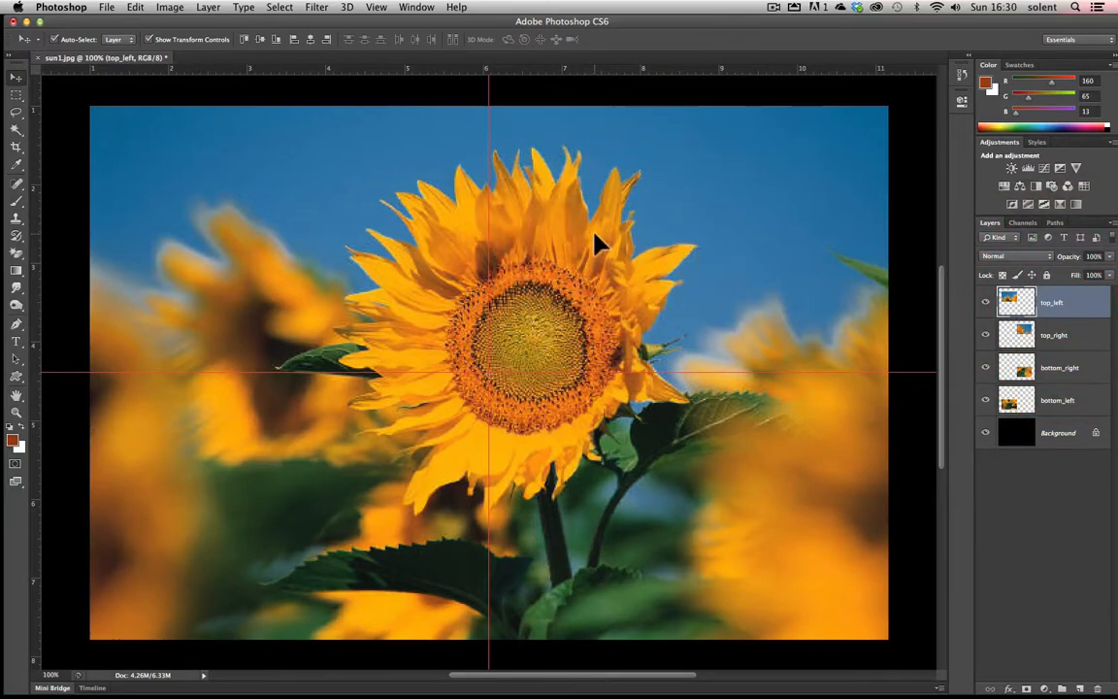
{"action": "left_click", "coordinate": [690, 217]}
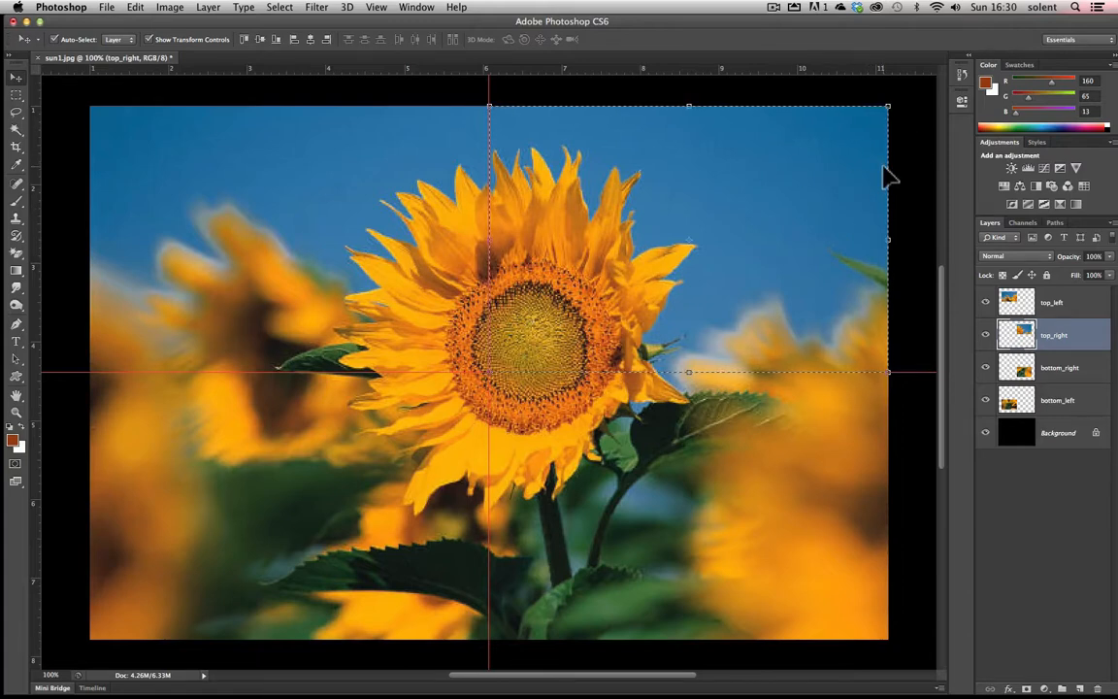
{"action": "left_click", "coordinate": [902, 98]}
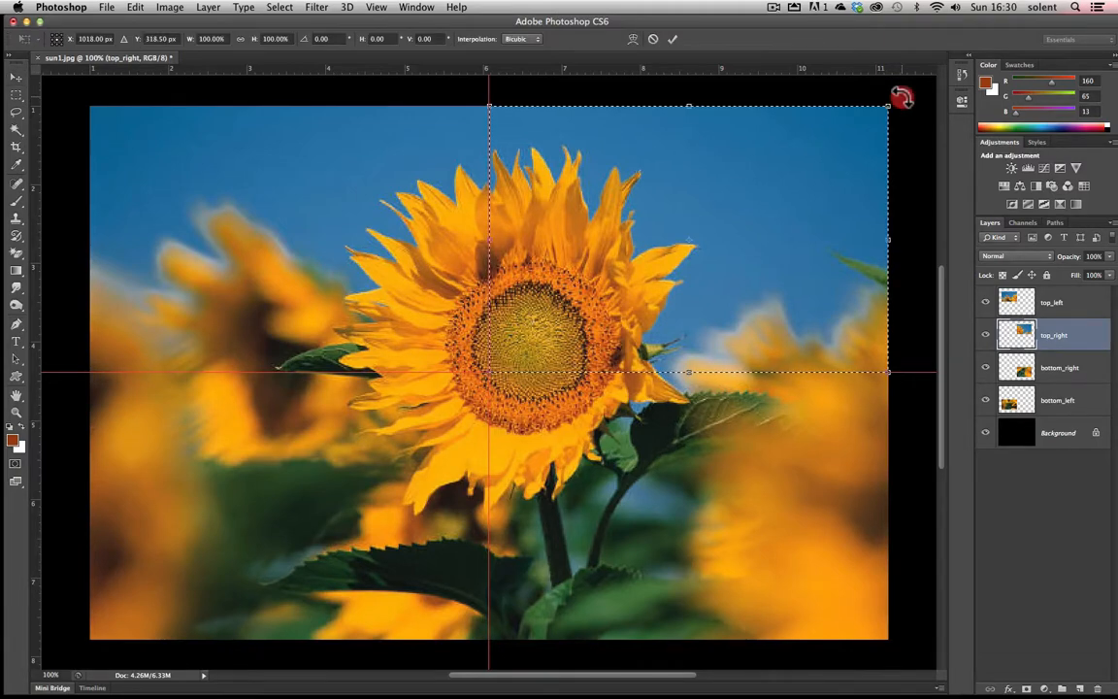
{"action": "left_click_drag", "start_coordinate": [902, 98], "coordinate": [902, 124]}
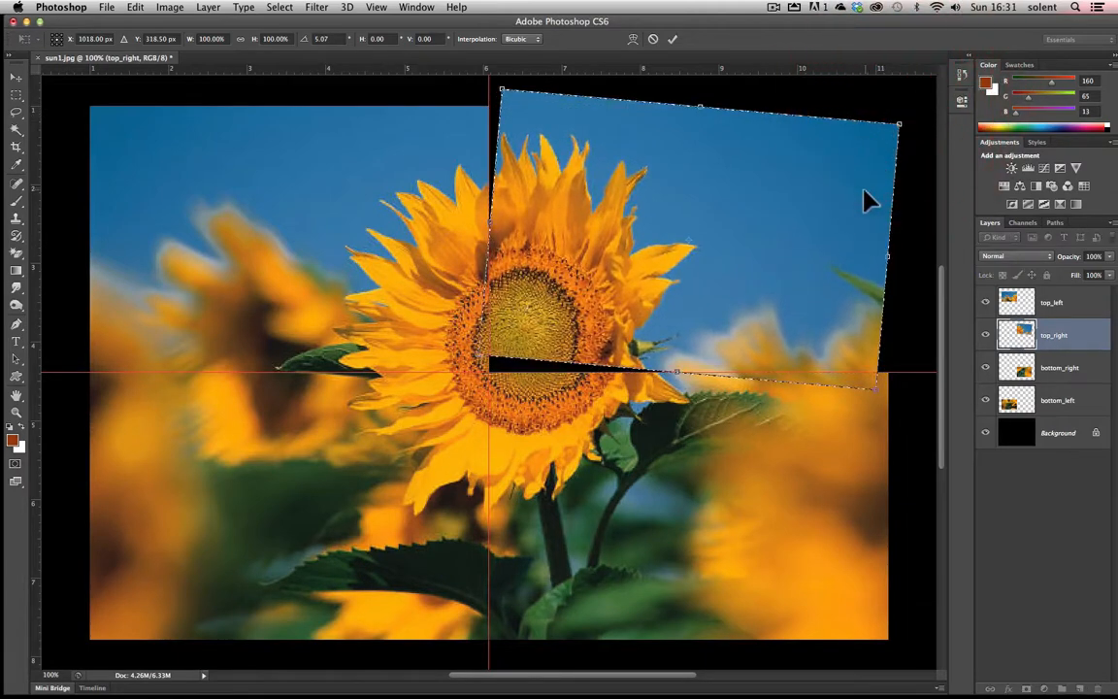
{"action": "left_click_drag", "start_coordinate": [863, 192], "coordinate": [860, 197]}
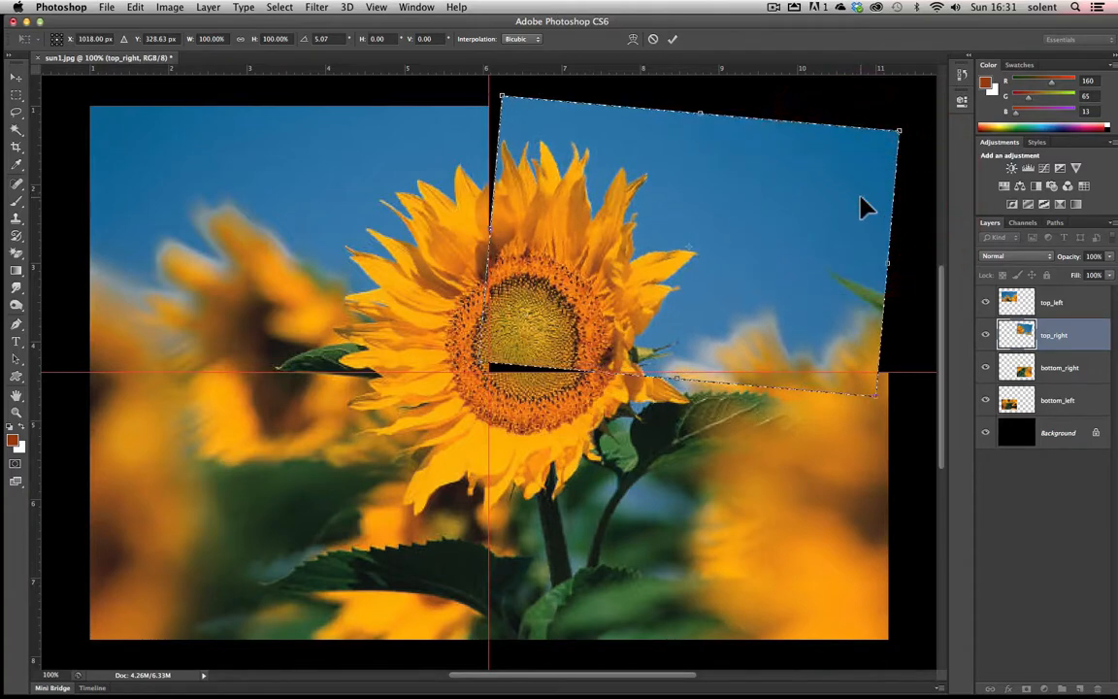
{"action": "left_click", "coordinate": [671, 39]}
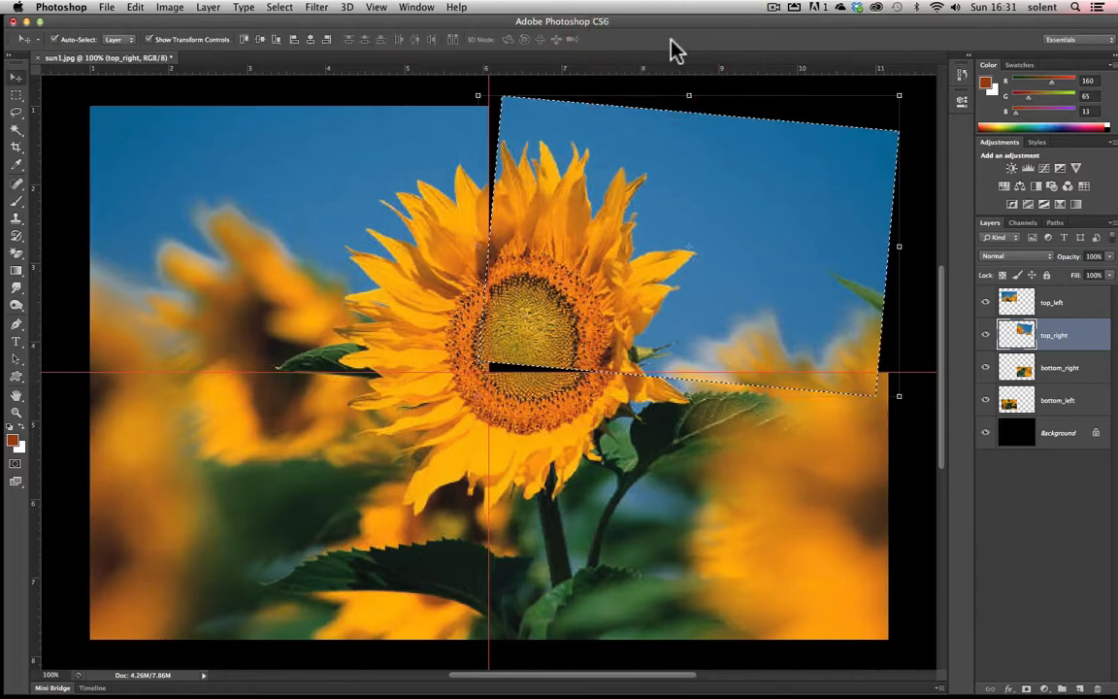
Clear the selection and rotate the top_left quarter about 4° counterclockwise.
{"action": "left_click", "coordinate": [773, 503]}
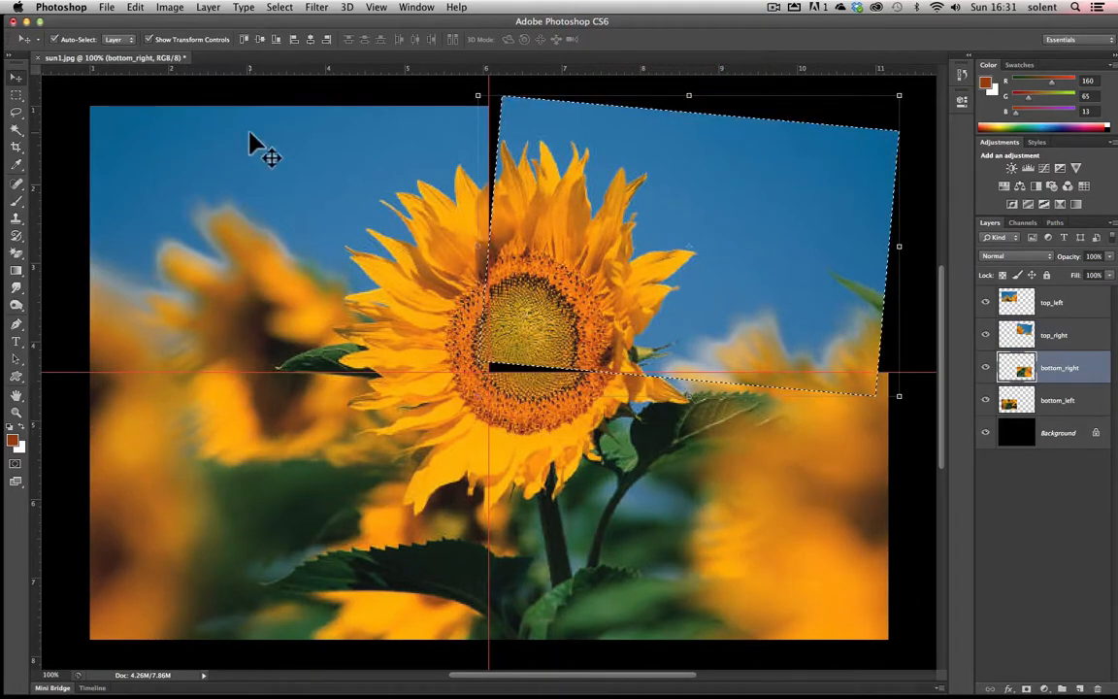
{"action": "key", "text": "super+d"}
{"action": "left_click", "coordinate": [194, 167]}
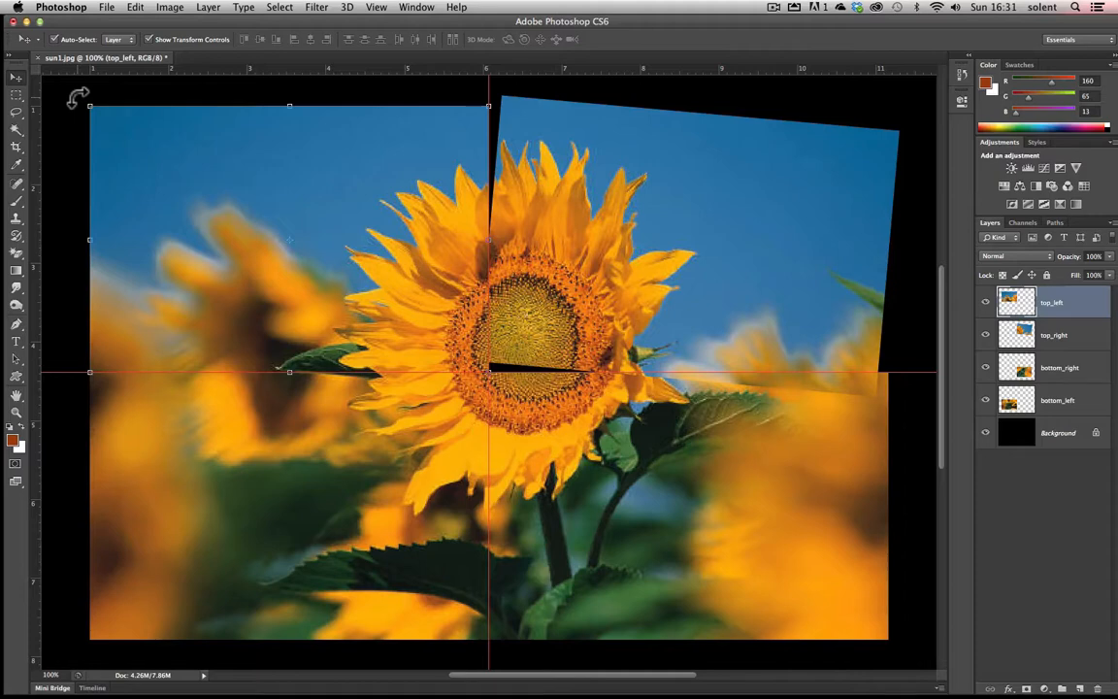
{"action": "left_click_drag", "start_coordinate": [78, 98], "coordinate": [64, 111]}
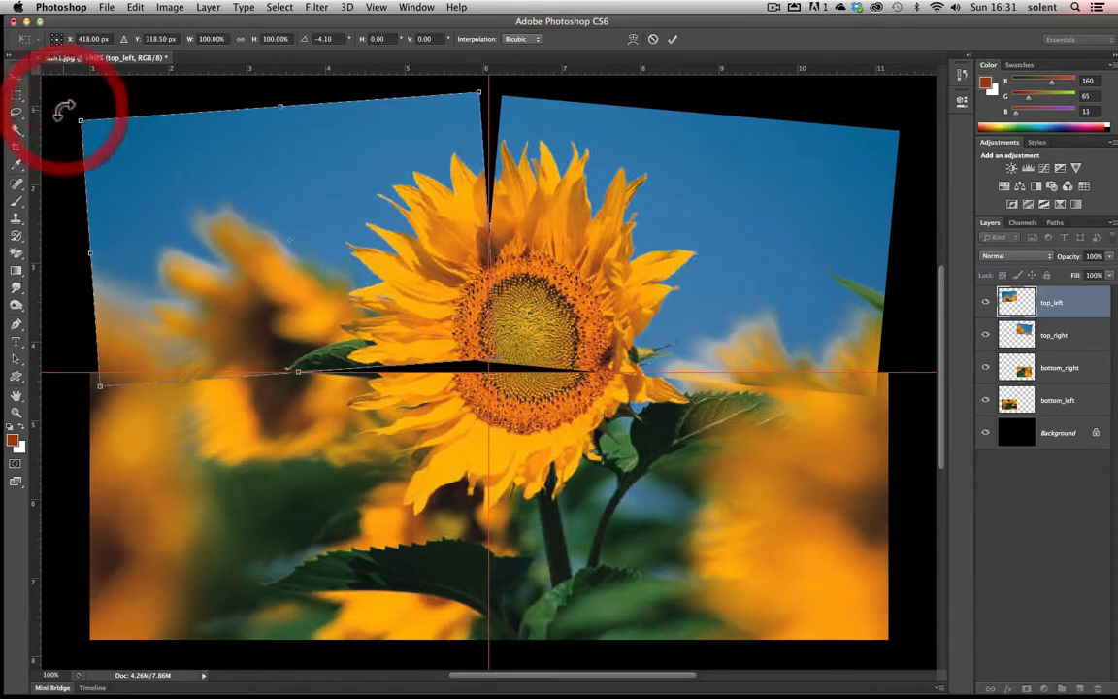
{"action": "left_click", "coordinate": [671, 40]}
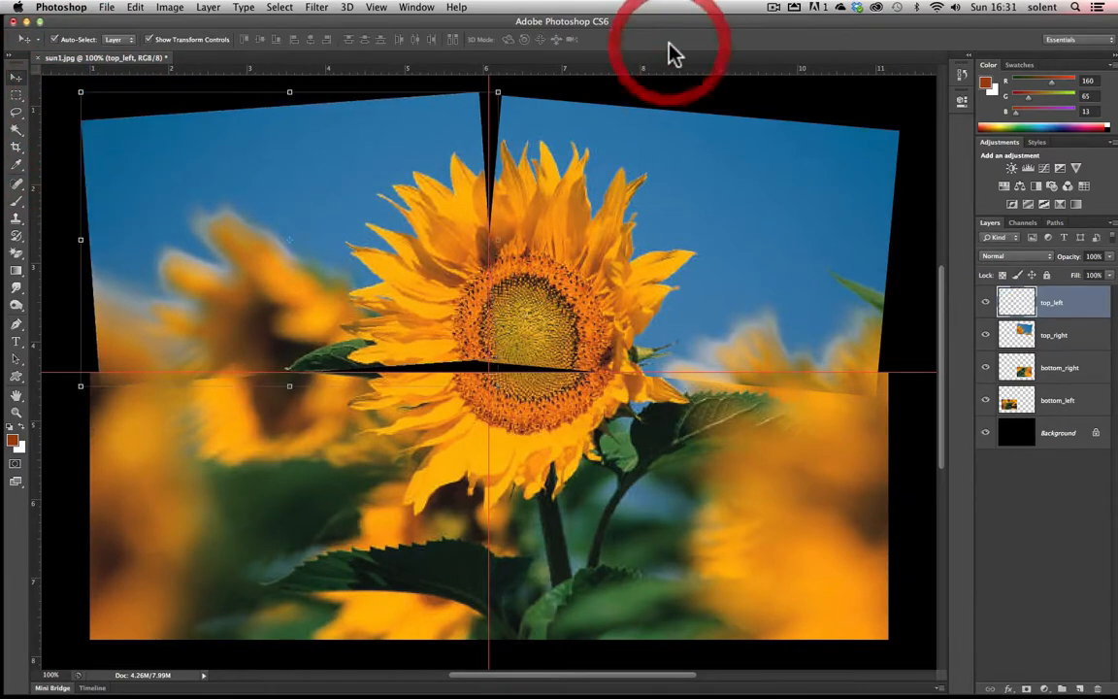
Rotate the bottom_left quarter about 5° clockwise and shift it up about 7 px.
{"action": "left_click", "coordinate": [453, 455]}
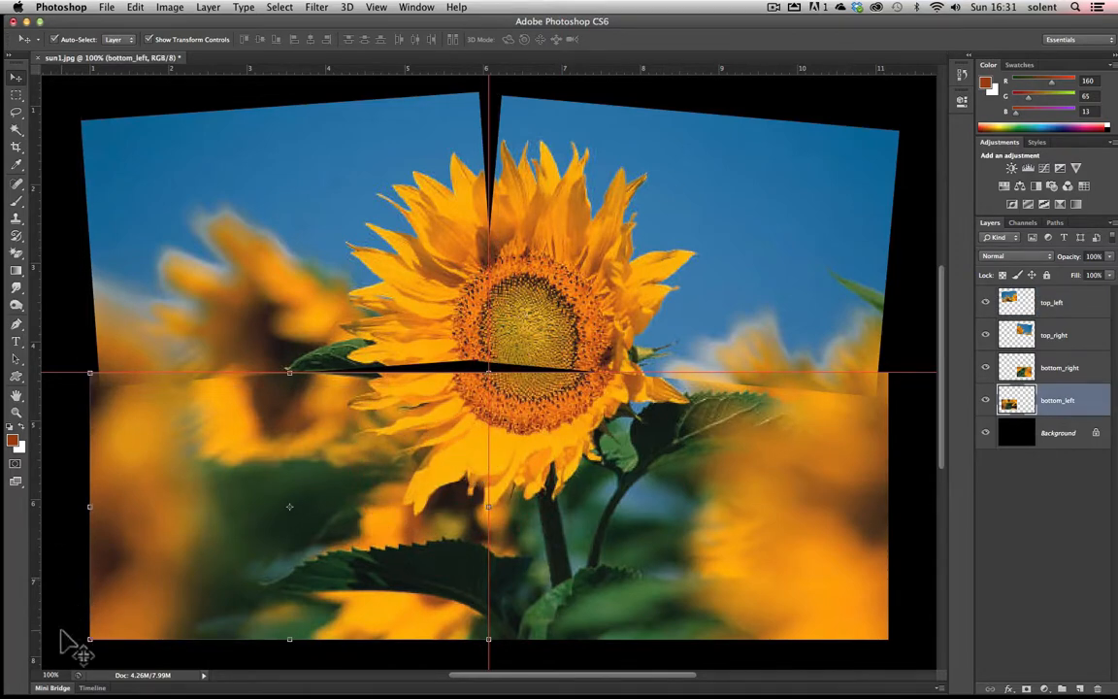
{"action": "left_click_drag", "start_coordinate": [73, 642], "coordinate": [67, 616]}
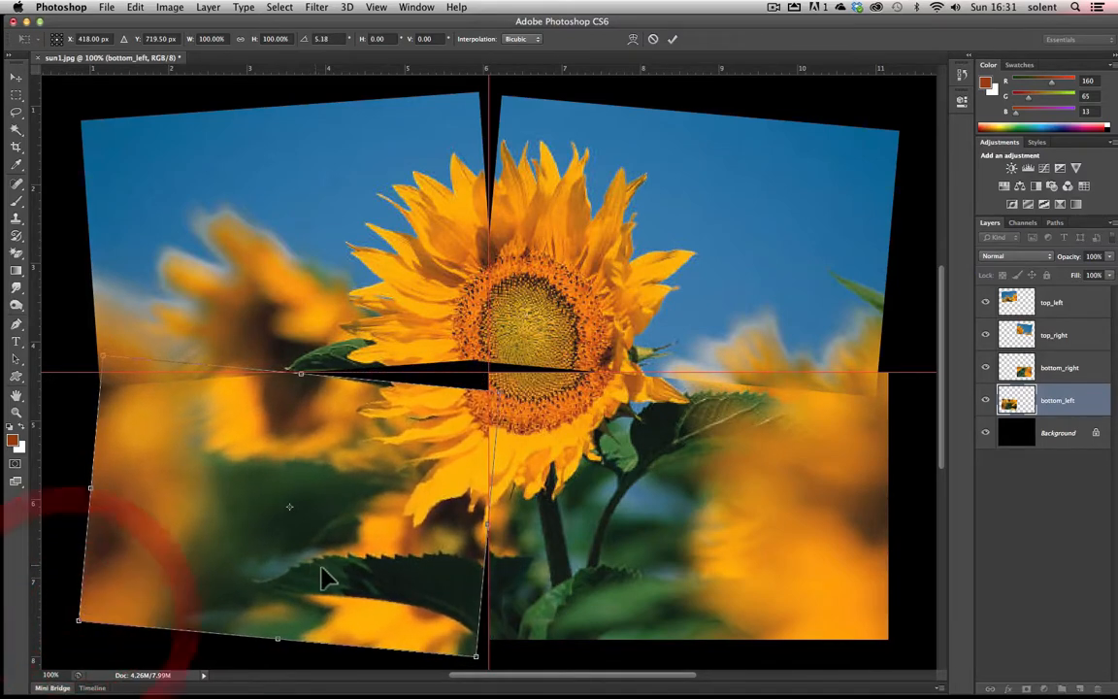
{"action": "left_click_drag", "start_coordinate": [323, 568], "coordinate": [324, 563]}
{"action": "left_click", "coordinate": [793, 554]}
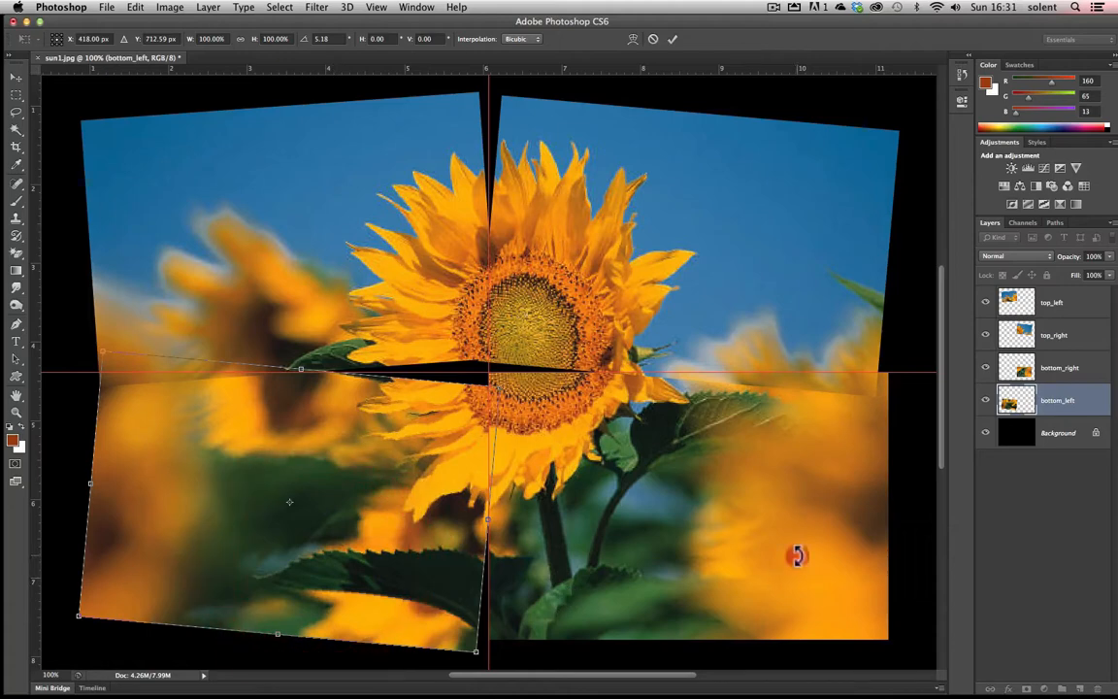
{"action": "left_click", "coordinate": [671, 39]}
Rotate the bottom_right quarter a few degrees clockwise around its center.
{"action": "left_click", "coordinate": [813, 521]}
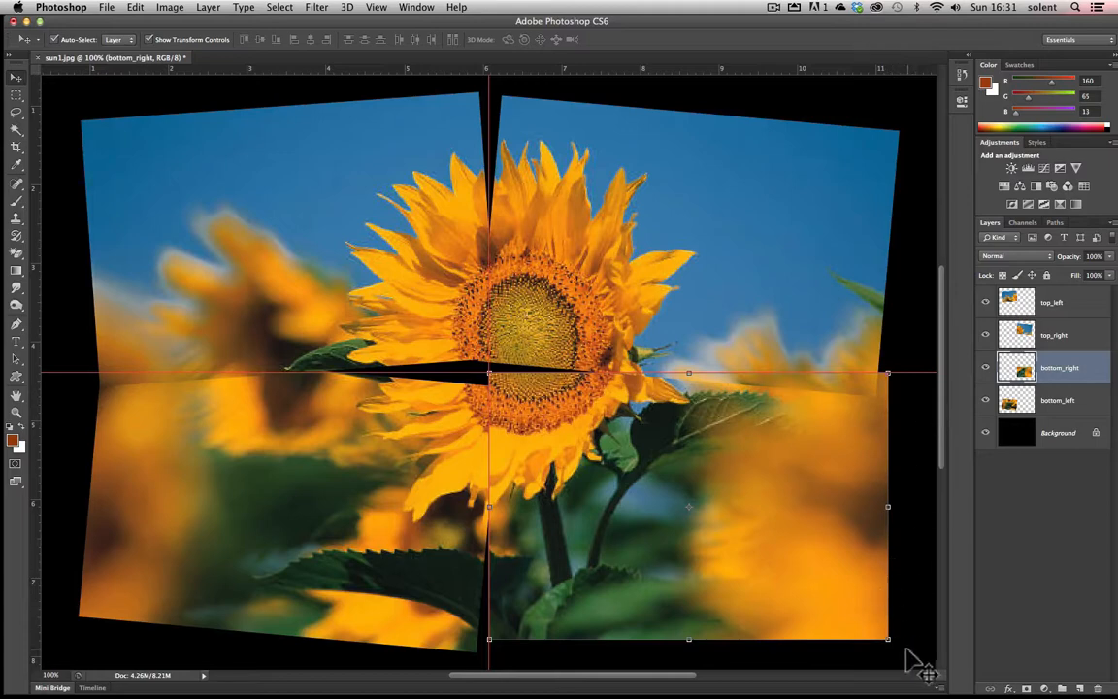
{"action": "mouse_move", "coordinate": [899, 648]}
{"action": "left_mouse_down"}
{"action": "mouse_move", "coordinate": [892, 656]}
{"action": "mouse_move", "coordinate": [913, 648]}
{"action": "mouse_move", "coordinate": [886, 655]}
{"action": "left_mouse_up"}
{"action": "left_click", "coordinate": [672, 39]}
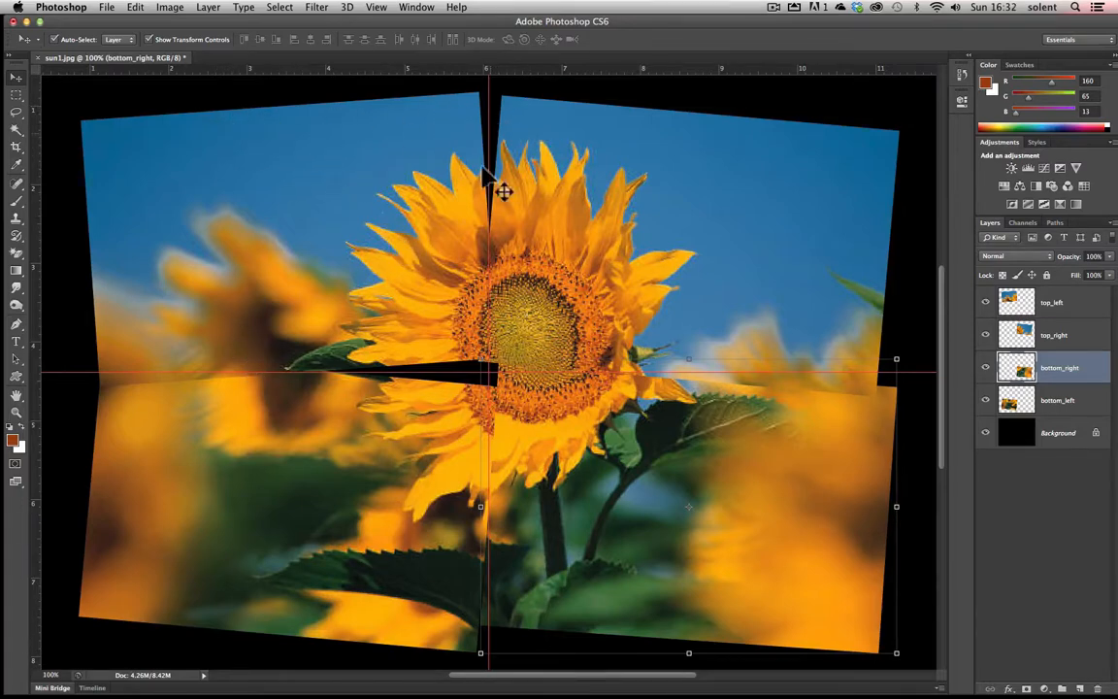
Add a Stroke layer style to the top_left quarter and set the stroke color to web-safe white (ffffff).
{"action": "left_click", "coordinate": [379, 198]}
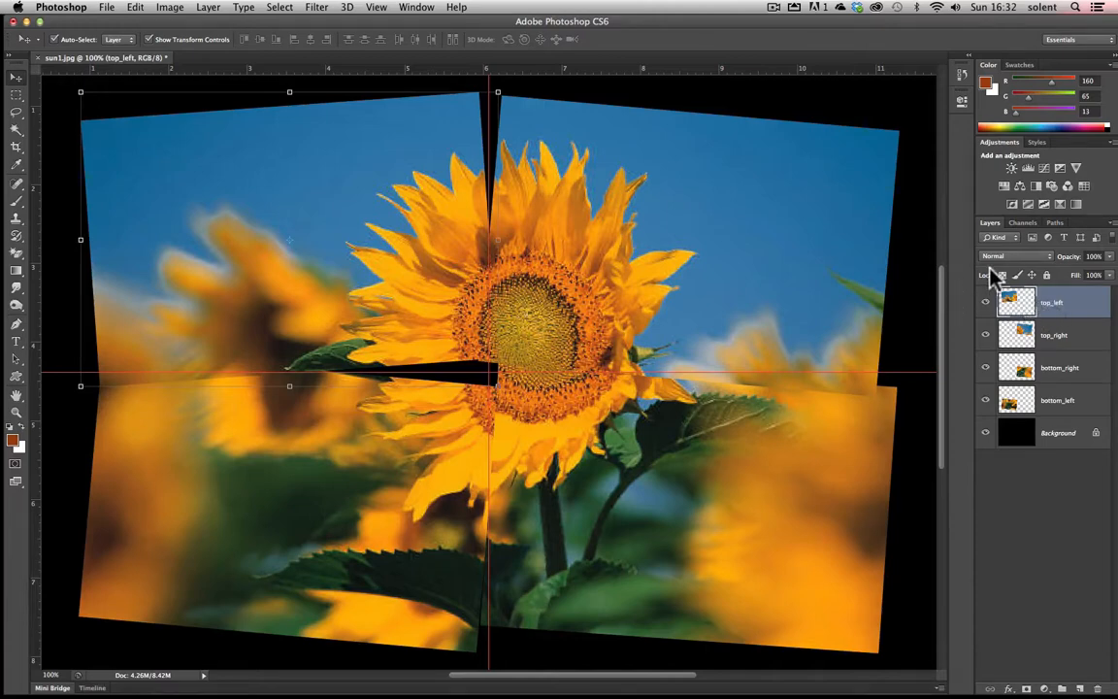
{"action": "left_click", "coordinate": [202, 6]}
{"action": "mouse_move", "coordinate": [246, 107]}
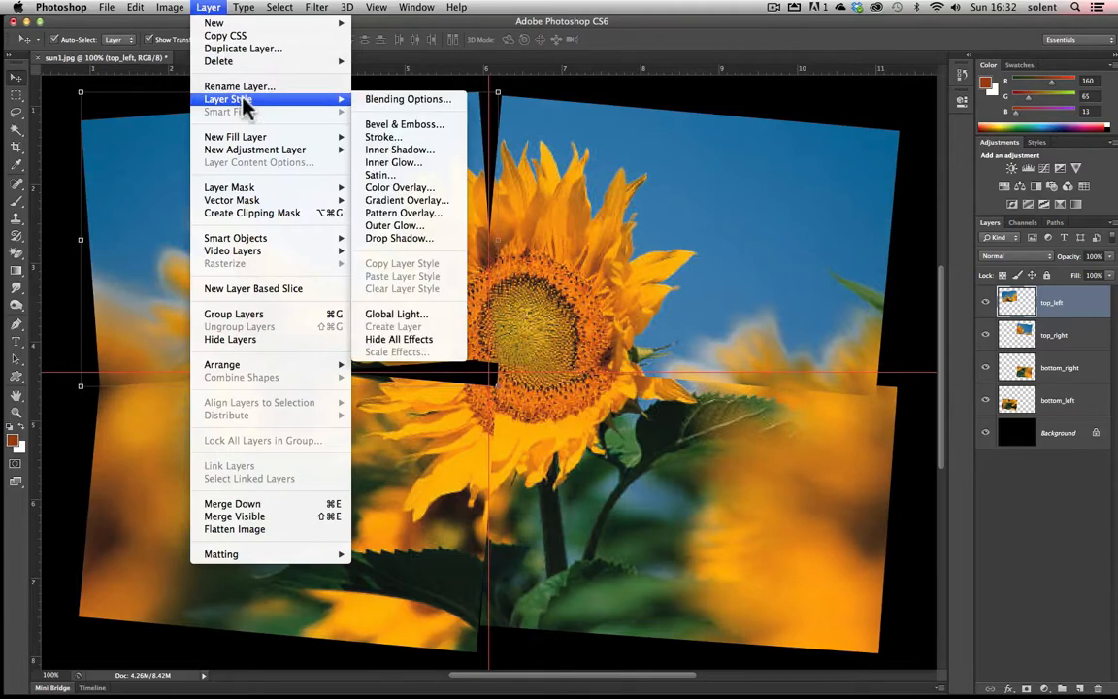
{"action": "left_click", "coordinate": [401, 137]}
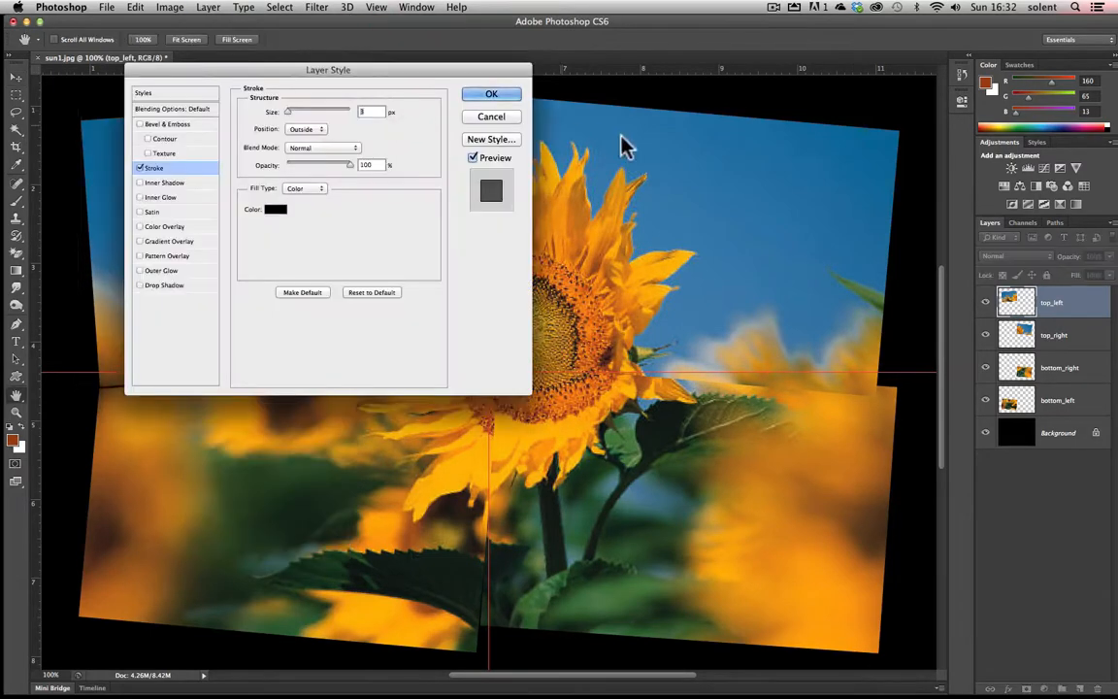
{"action": "left_click_drag", "start_coordinate": [222, 76], "coordinate": [621, 178]}
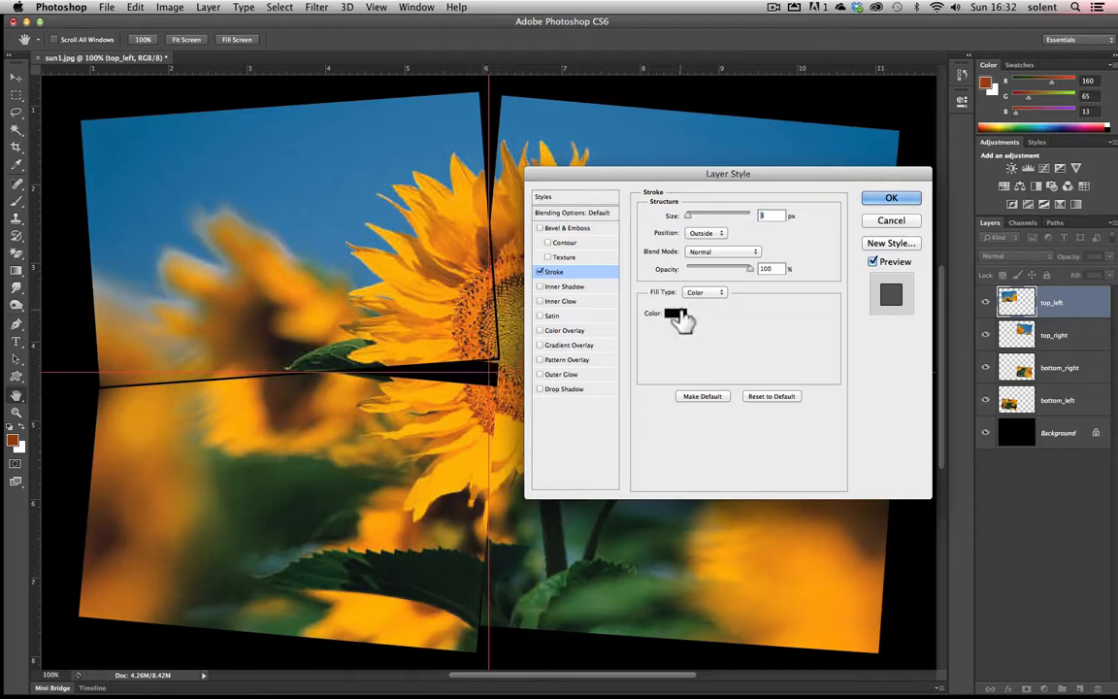
{"action": "left_click", "coordinate": [676, 313]}
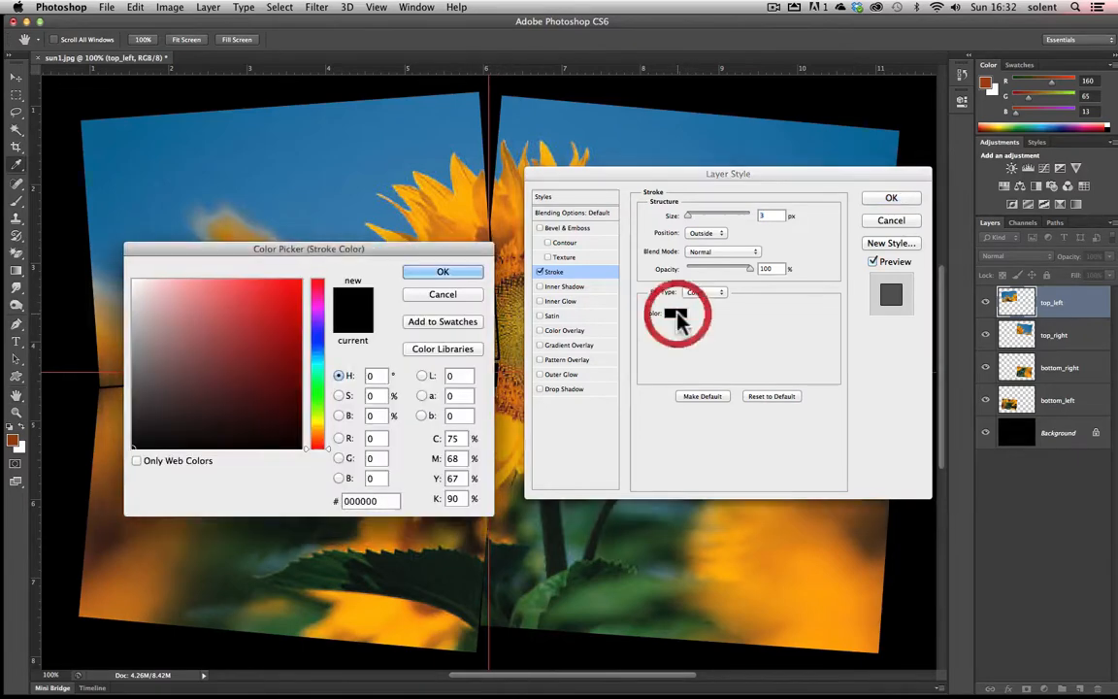
{"action": "left_click", "coordinate": [170, 464]}
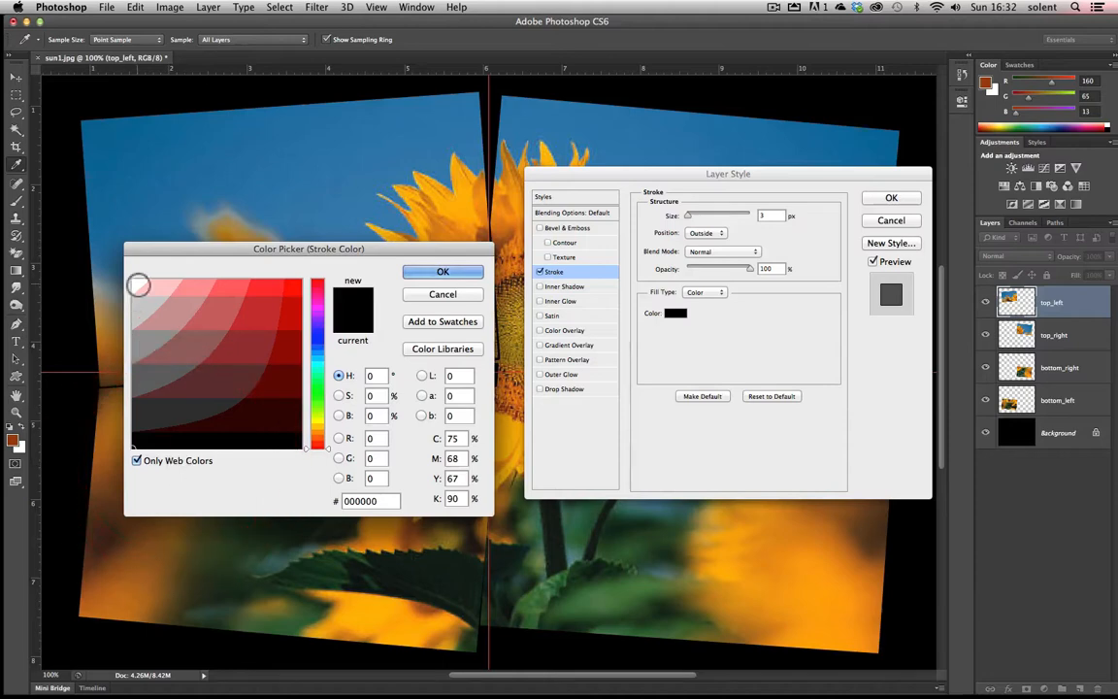
{"action": "left_click", "coordinate": [137, 281]}
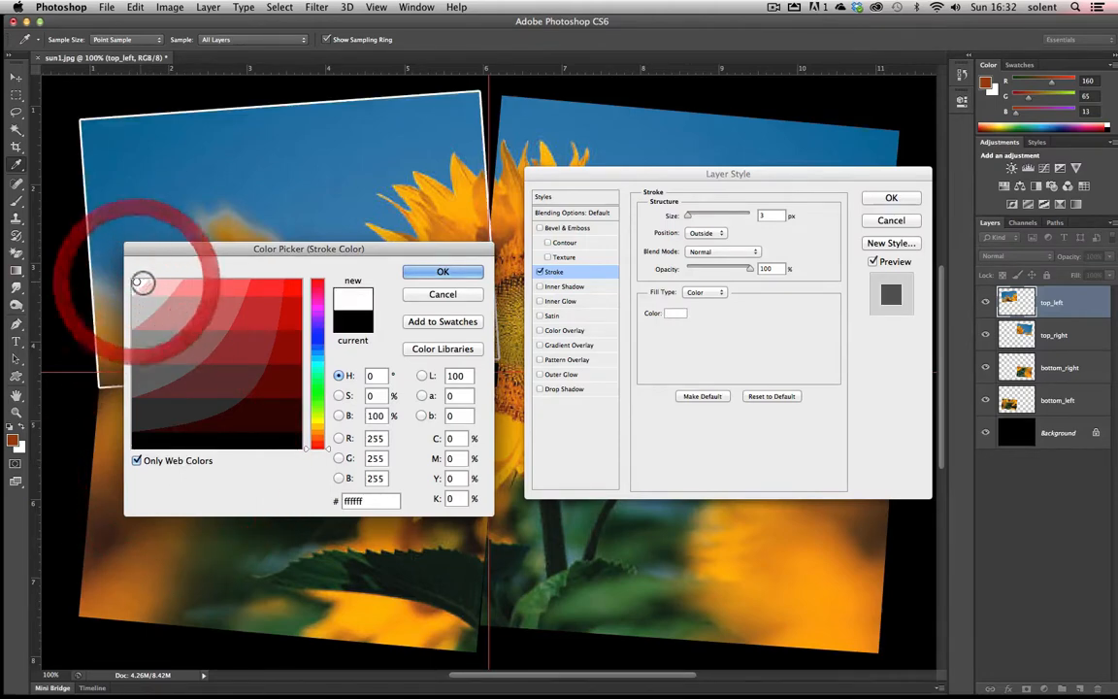
{"action": "left_click", "coordinate": [462, 273]}
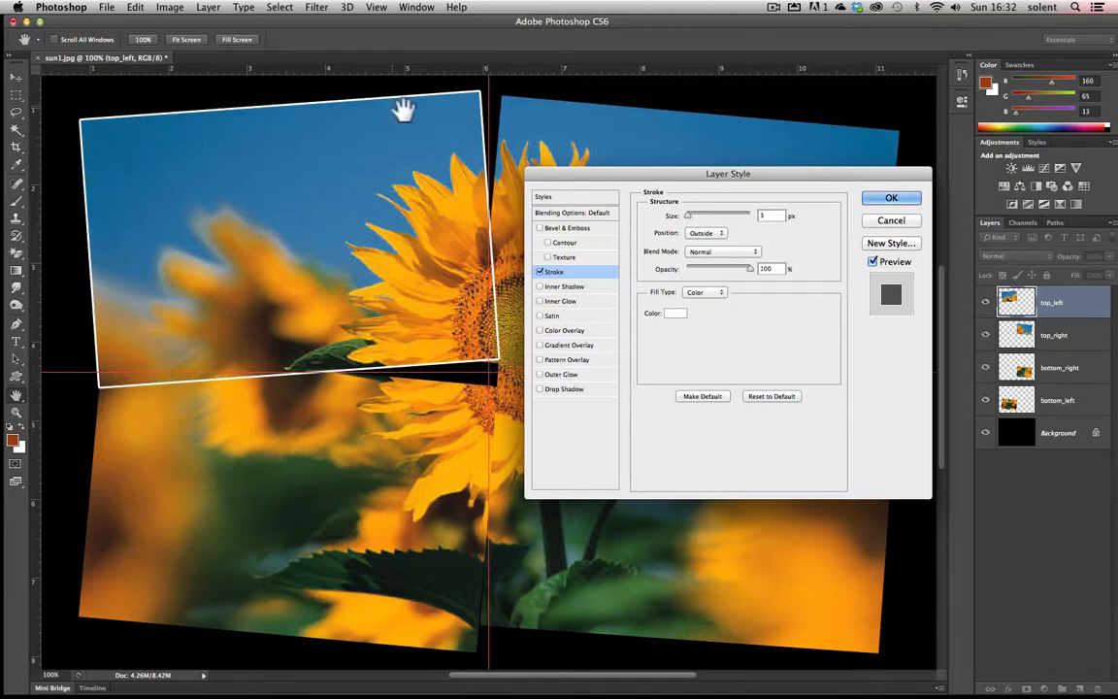
Set the top_left stroke's size to 4 px with its position set to Outside.
{"action": "double_click", "coordinate": [771, 215]}
{"action": "type", "text": "4"}
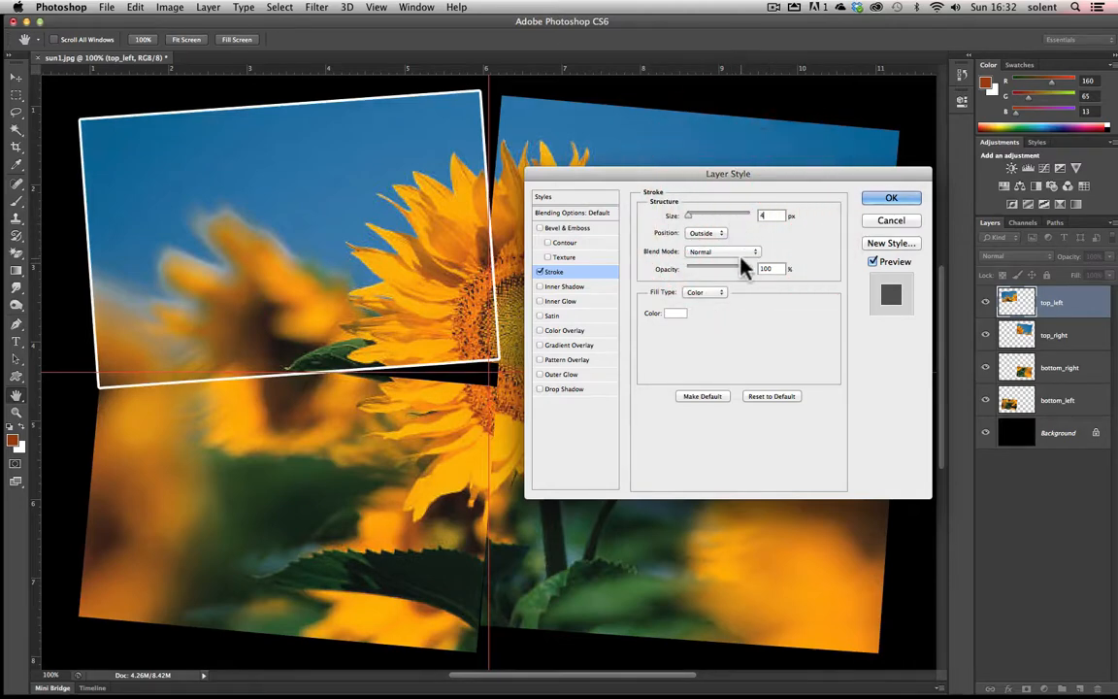
{"action": "left_click", "coordinate": [773, 240]}
{"action": "left_click", "coordinate": [717, 235]}
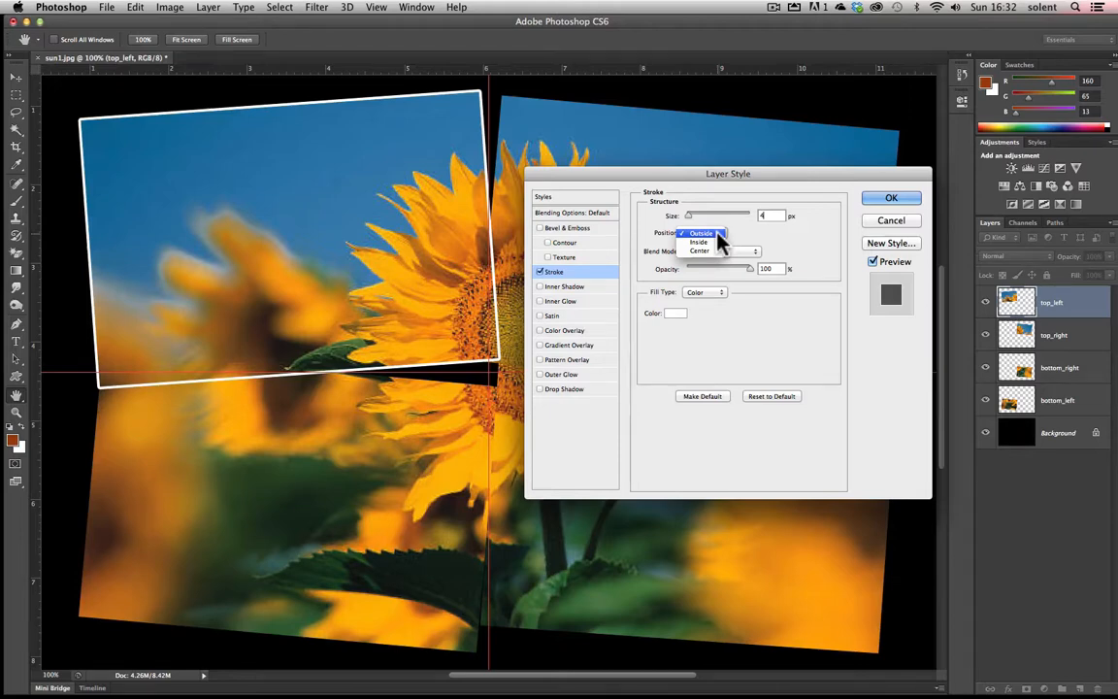
{"action": "left_click", "coordinate": [718, 234]}
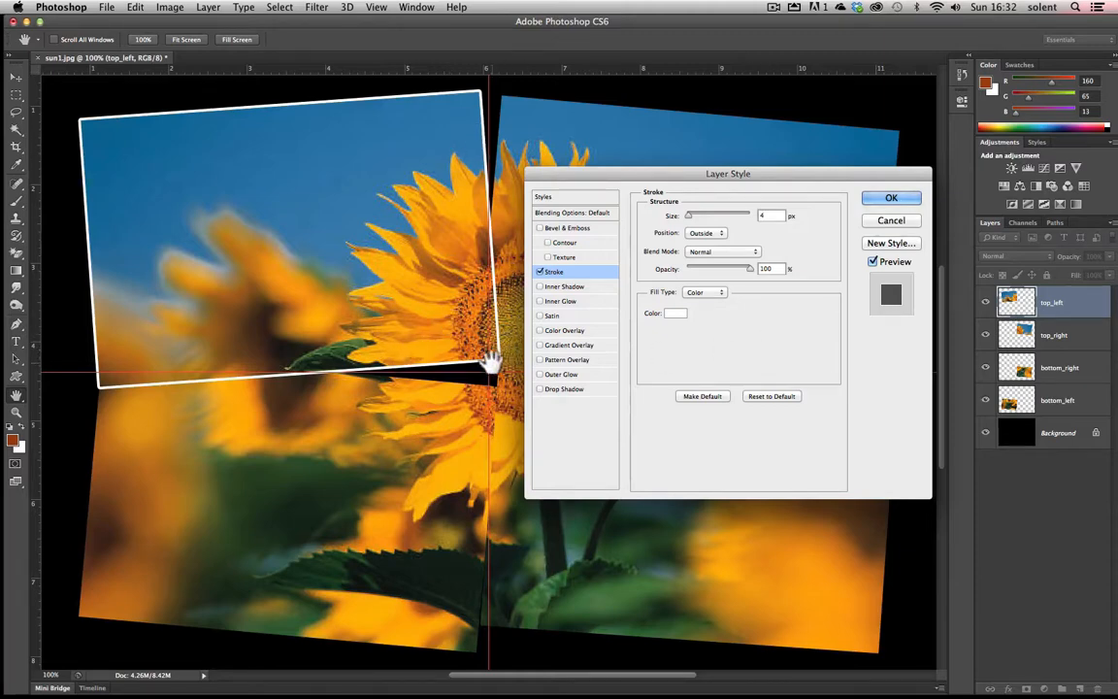
Add a Drop Shadow to top_left with 30% opacity, 123° angle and 21 px distance, adjust its spread and size, and apply the styles.
{"action": "left_click_drag", "start_coordinate": [611, 179], "coordinate": [638, 167]}
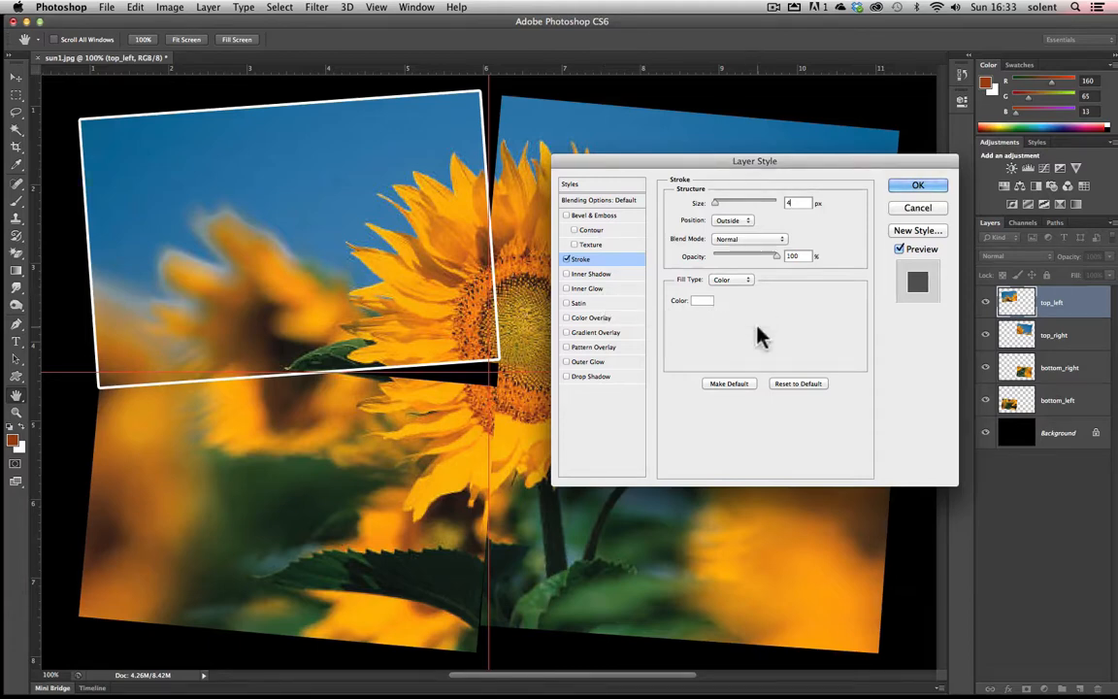
{"action": "left_click", "coordinate": [598, 376]}
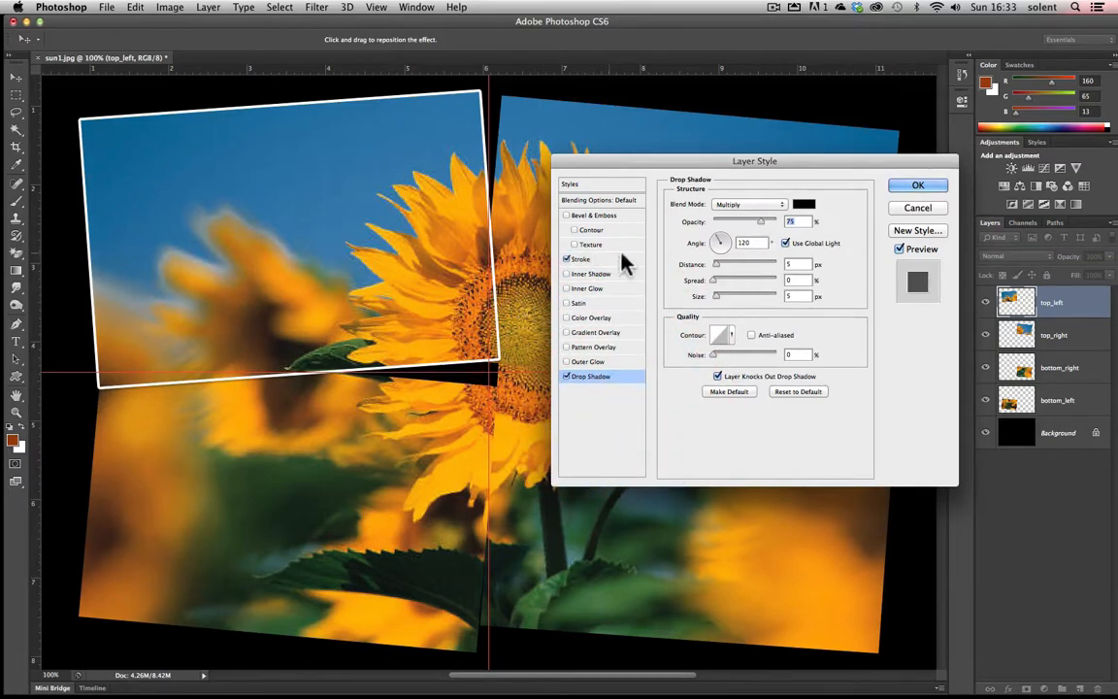
{"action": "left_click_drag", "start_coordinate": [721, 242], "coordinate": [729, 270]}
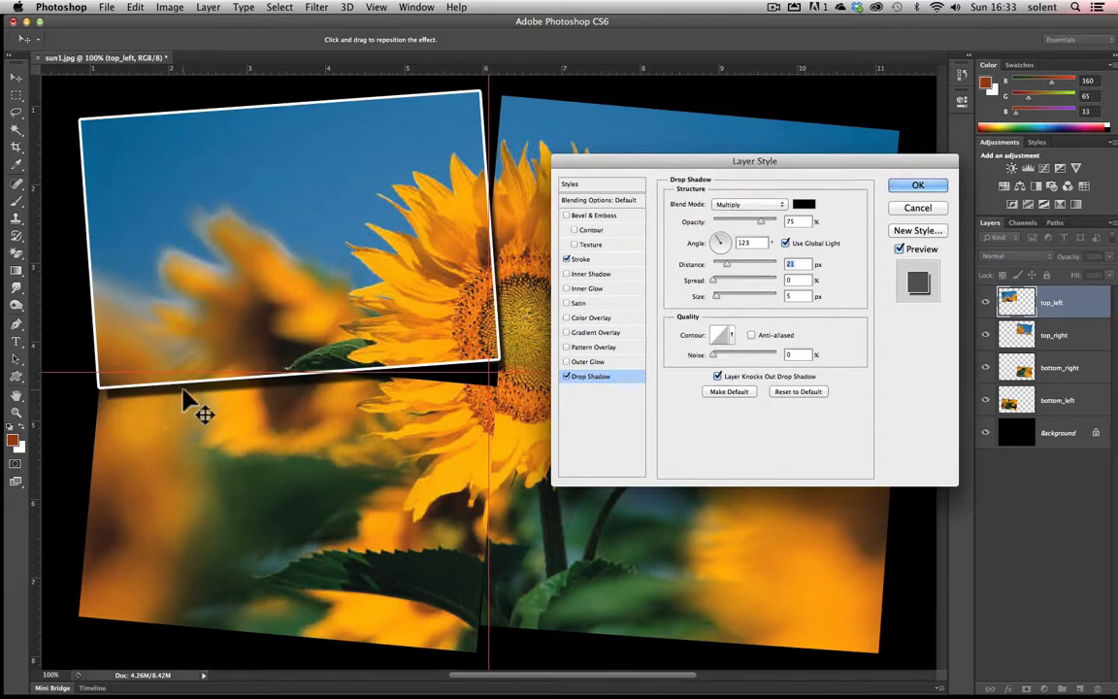
{"action": "left_click_drag", "start_coordinate": [761, 221], "coordinate": [735, 227]}
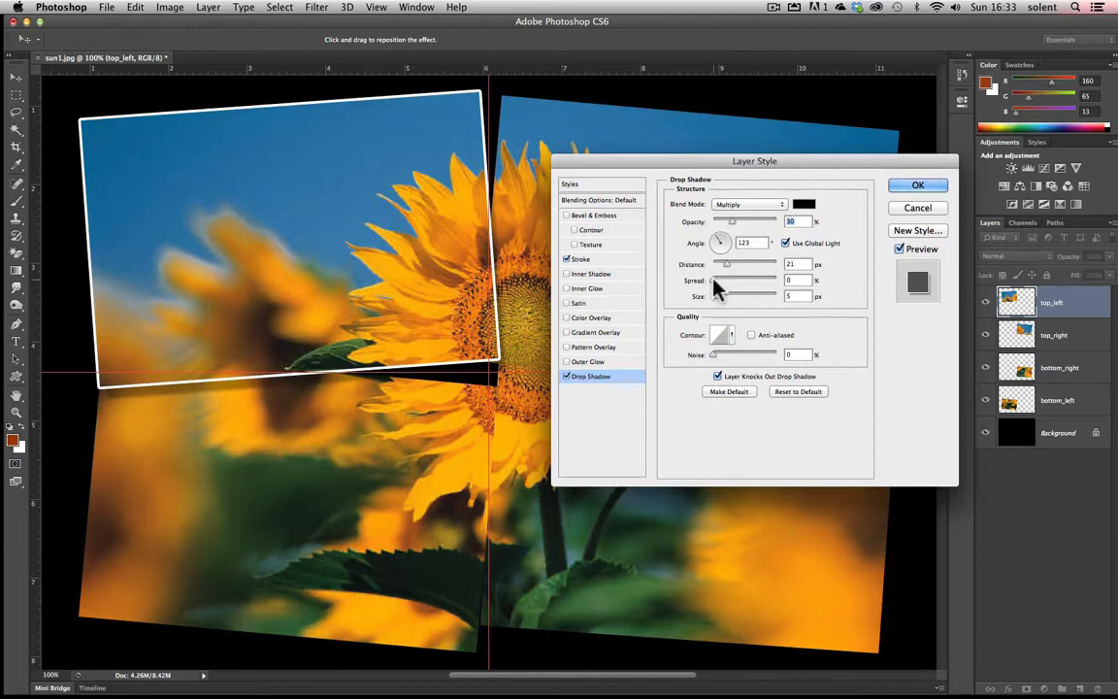
{"action": "left_click_drag", "start_coordinate": [715, 281], "coordinate": [719, 296]}
{"action": "left_click", "coordinate": [926, 187]}
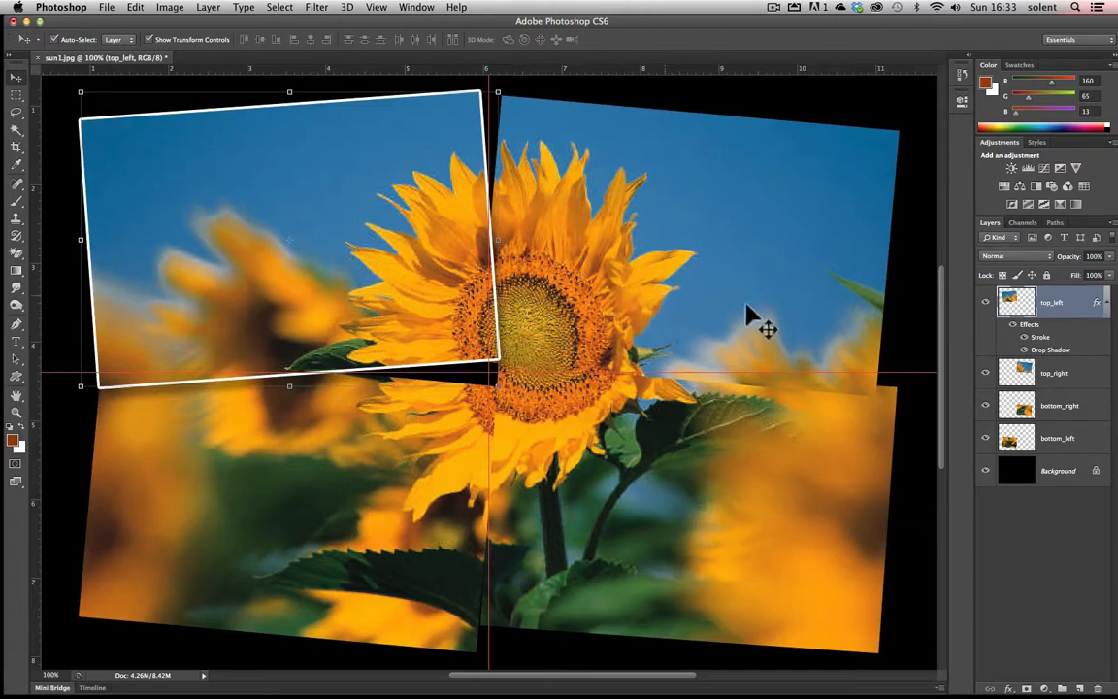
Copy the layer style from top_left and paste it onto the top_right layer.
{"action": "right_click", "coordinate": [1033, 333]}
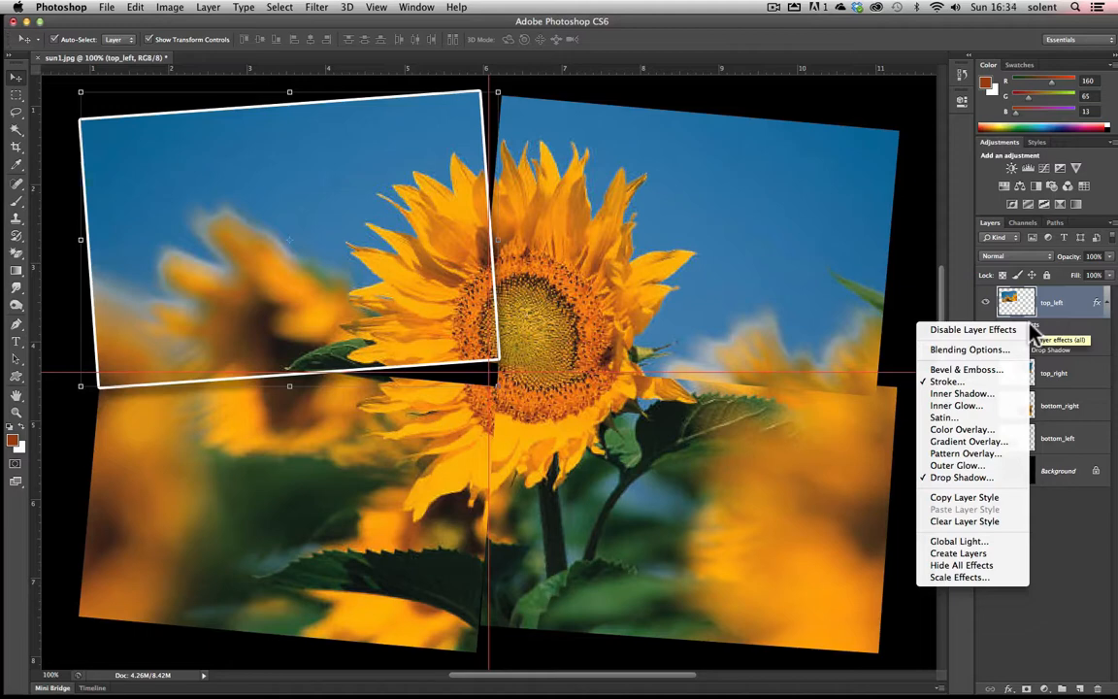
{"action": "left_click", "coordinate": [996, 500]}
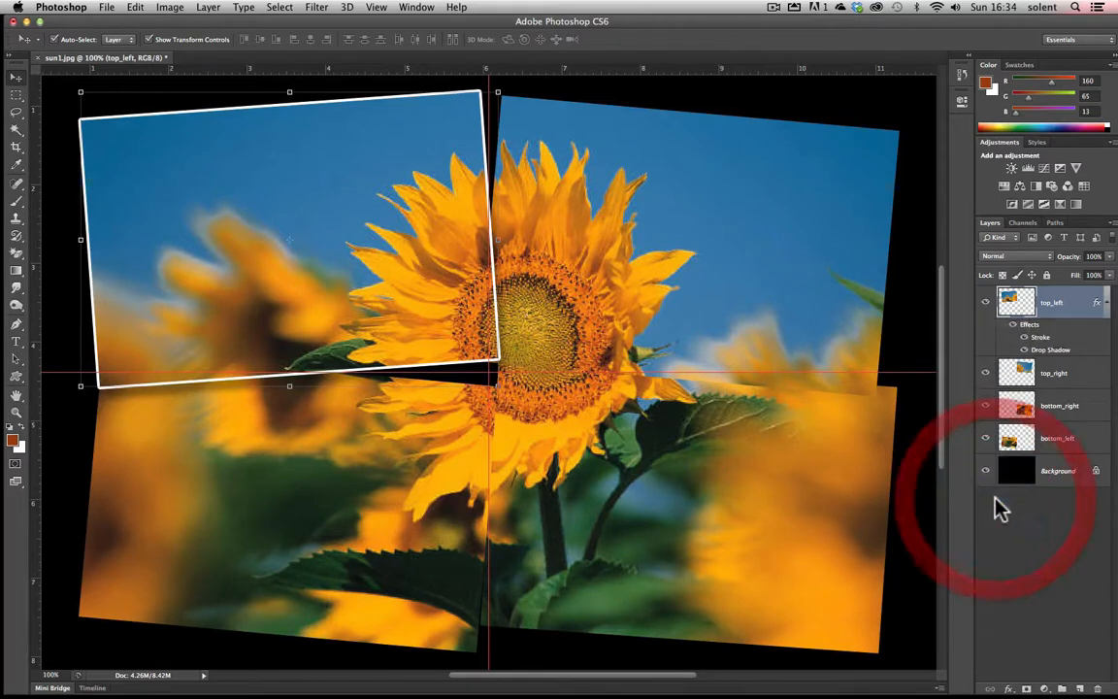
{"action": "left_click", "coordinate": [1069, 383]}
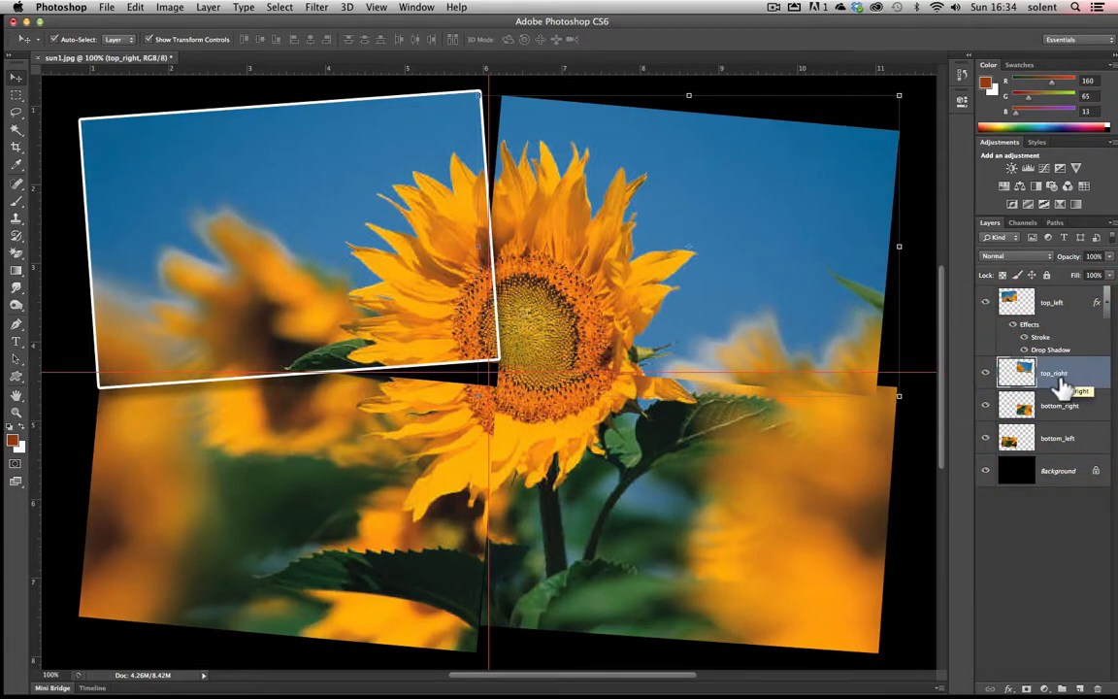
{"action": "right_click", "coordinate": [1064, 386]}
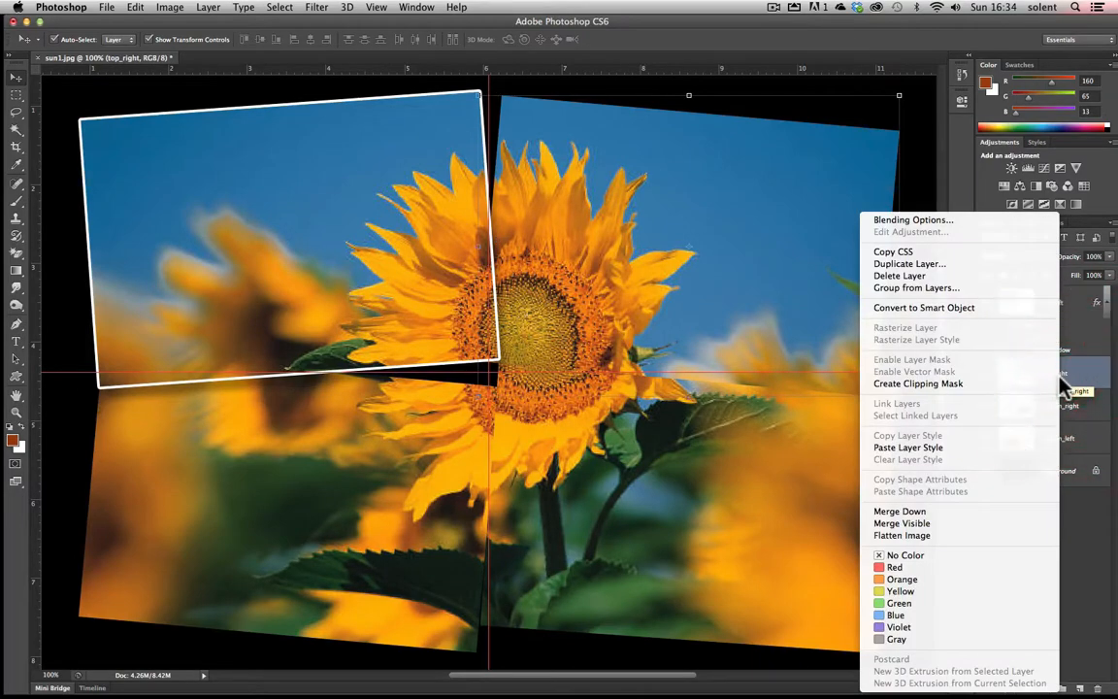
{"action": "left_click", "coordinate": [954, 449]}
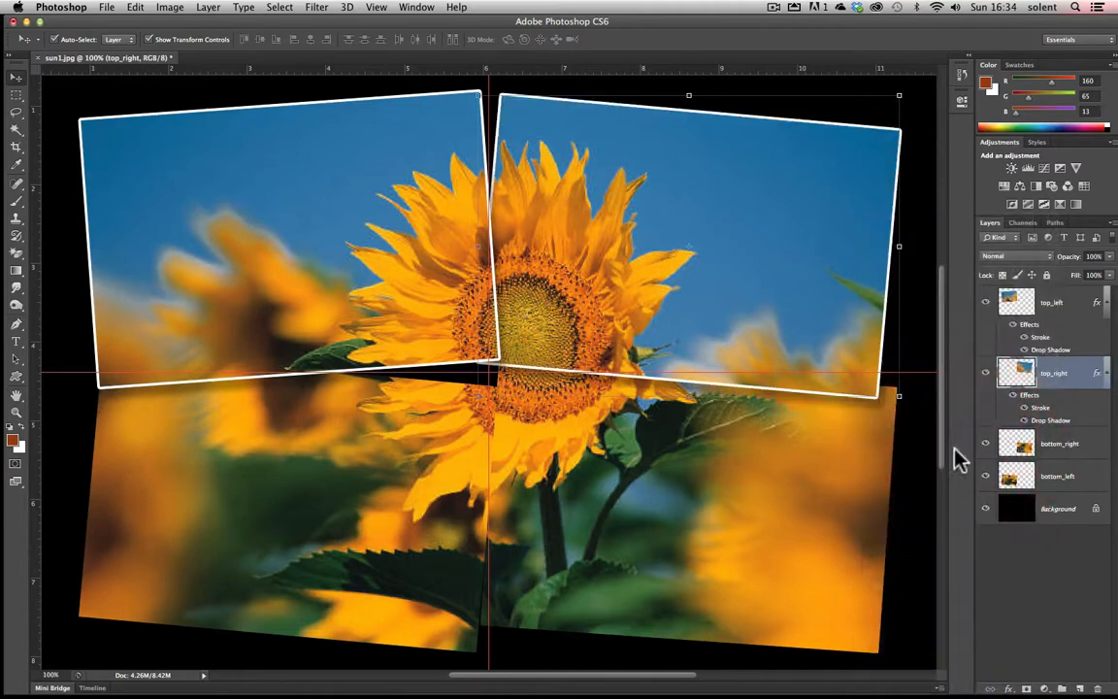
Paste the copied layer style onto the bottom_right and bottom_left layers together.
{"action": "left_click", "coordinate": [1033, 446]}
{"action": "left_click", "coordinate": [1030, 474], "text": "shift"}
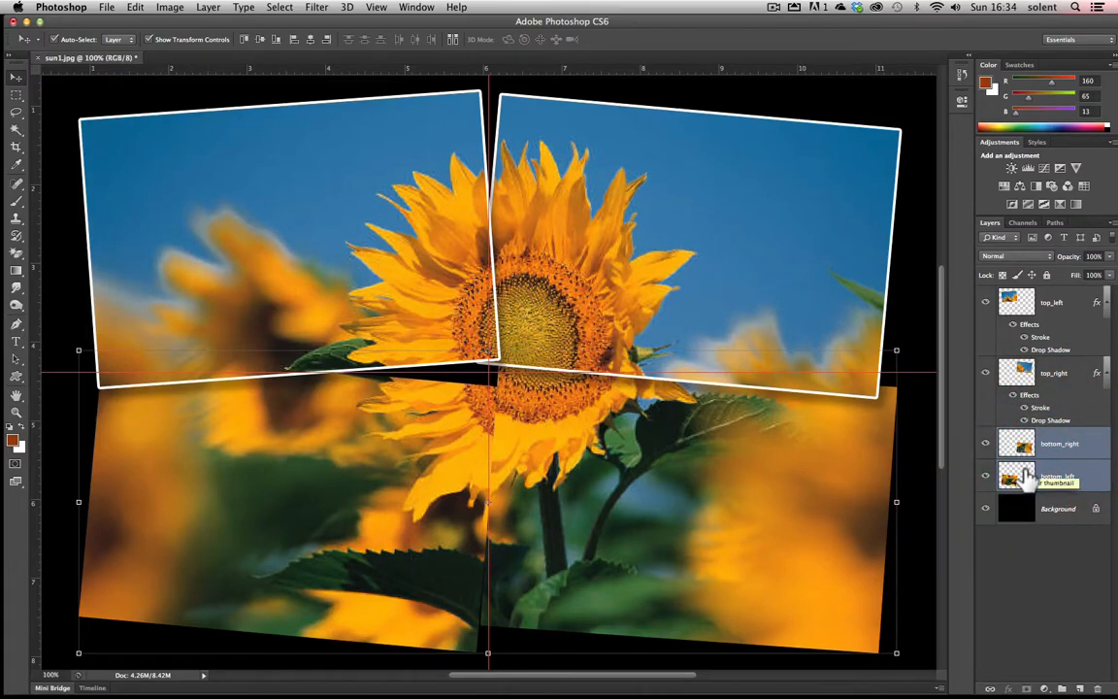
{"action": "right_click", "coordinate": [1067, 452]}
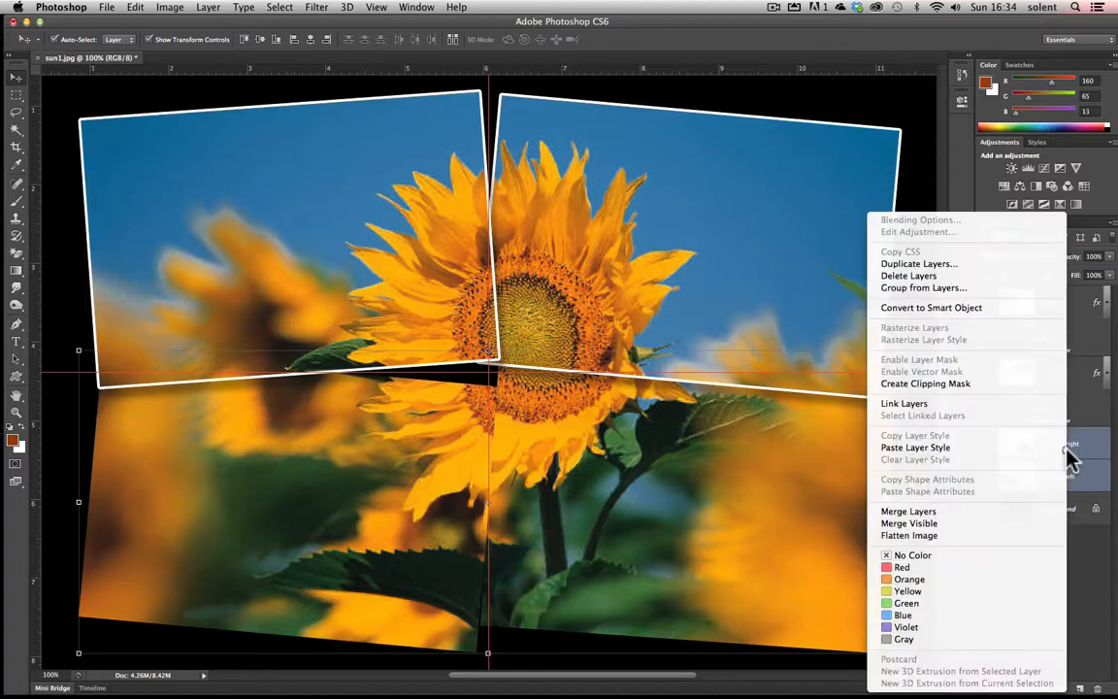
{"action": "left_click", "coordinate": [941, 448]}
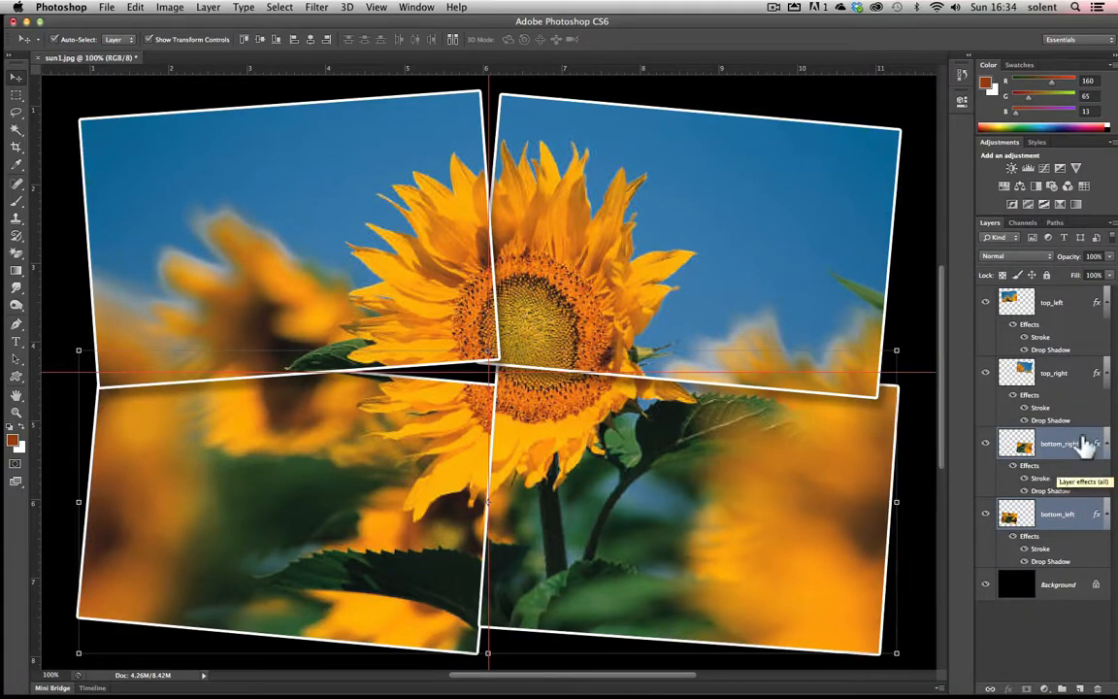
Collapse the effects lists of the top_right, top_left and bottom_left layers, leaving only bottom_right's list expanded.
{"action": "left_click", "coordinate": [1105, 374]}
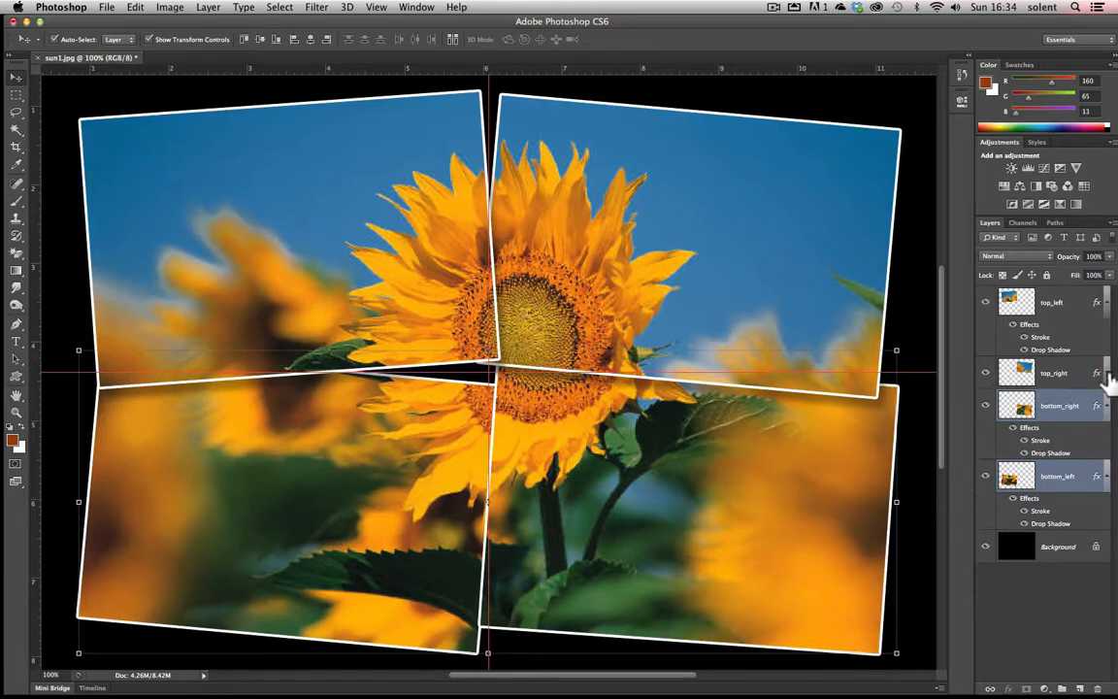
{"action": "left_click", "coordinate": [1105, 303]}
{"action": "left_click", "coordinate": [1105, 436], "text": "alt"}
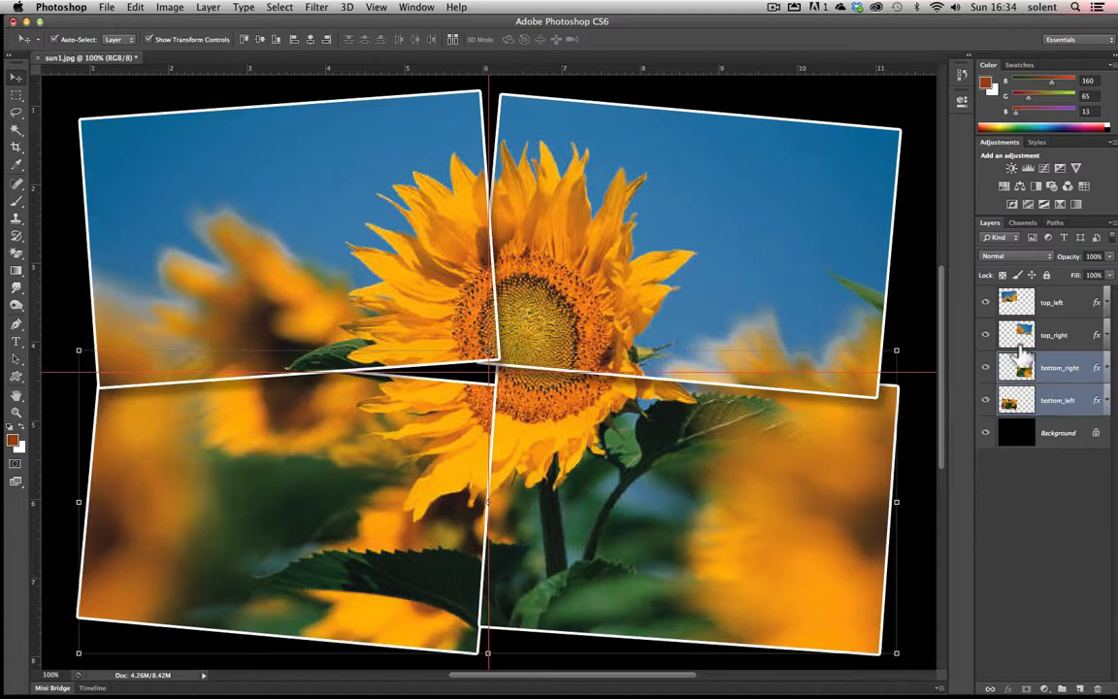
{"action": "left_click", "coordinate": [1106, 400], "text": "alt"}
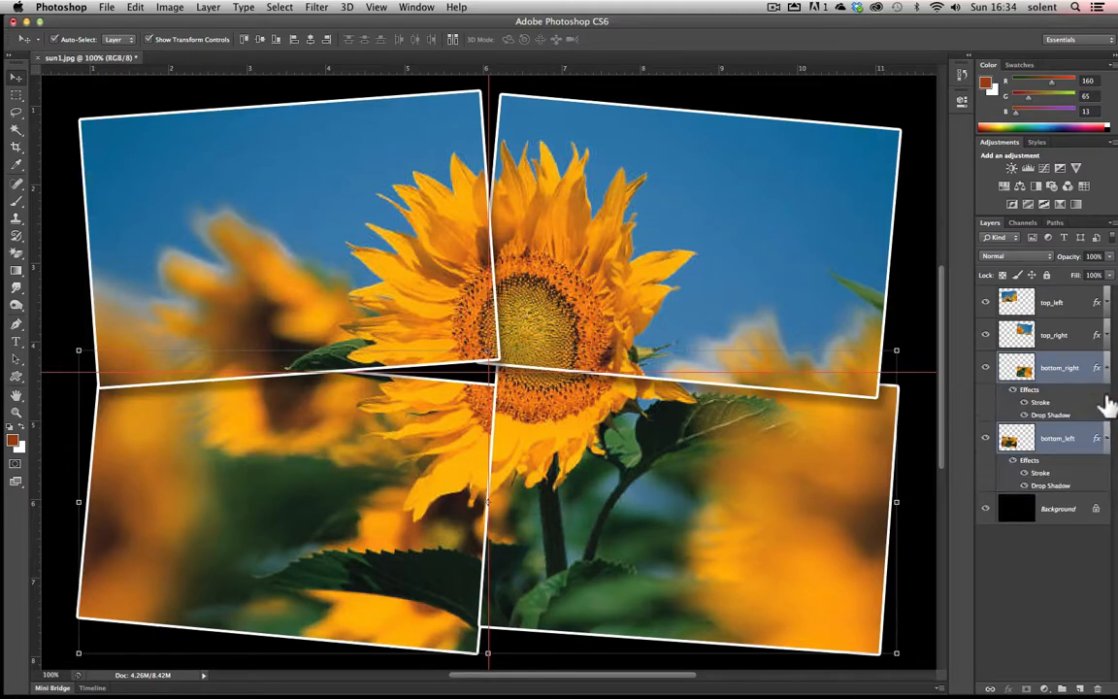
{"action": "left_click", "coordinate": [1106, 406]}
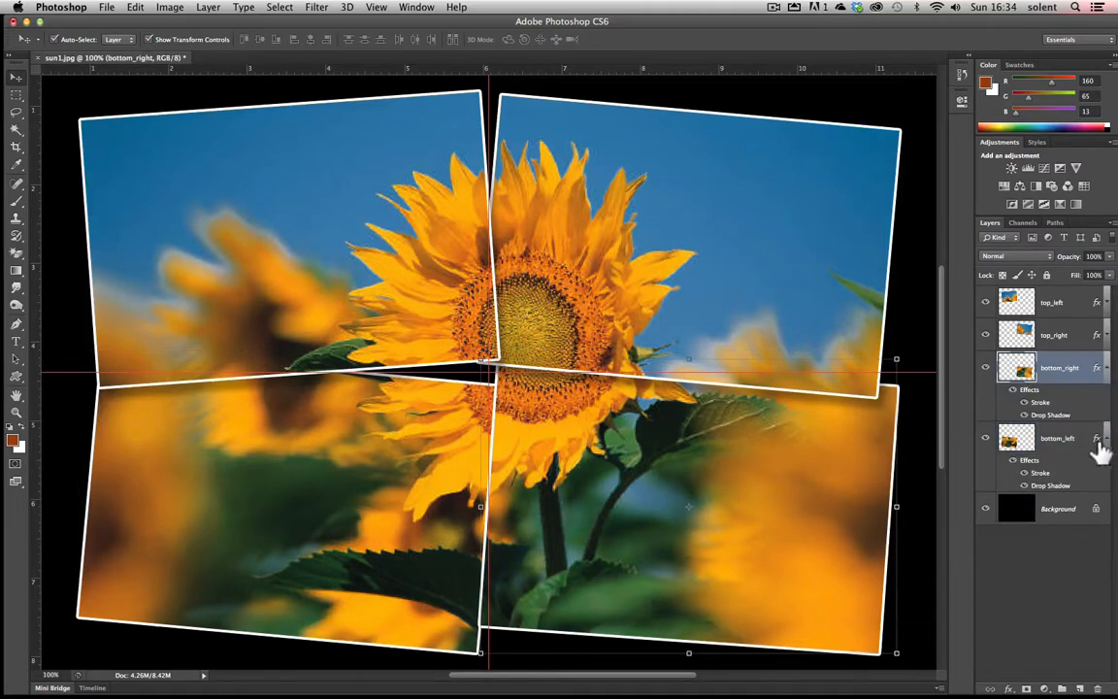
{"action": "left_click", "coordinate": [1104, 441]}
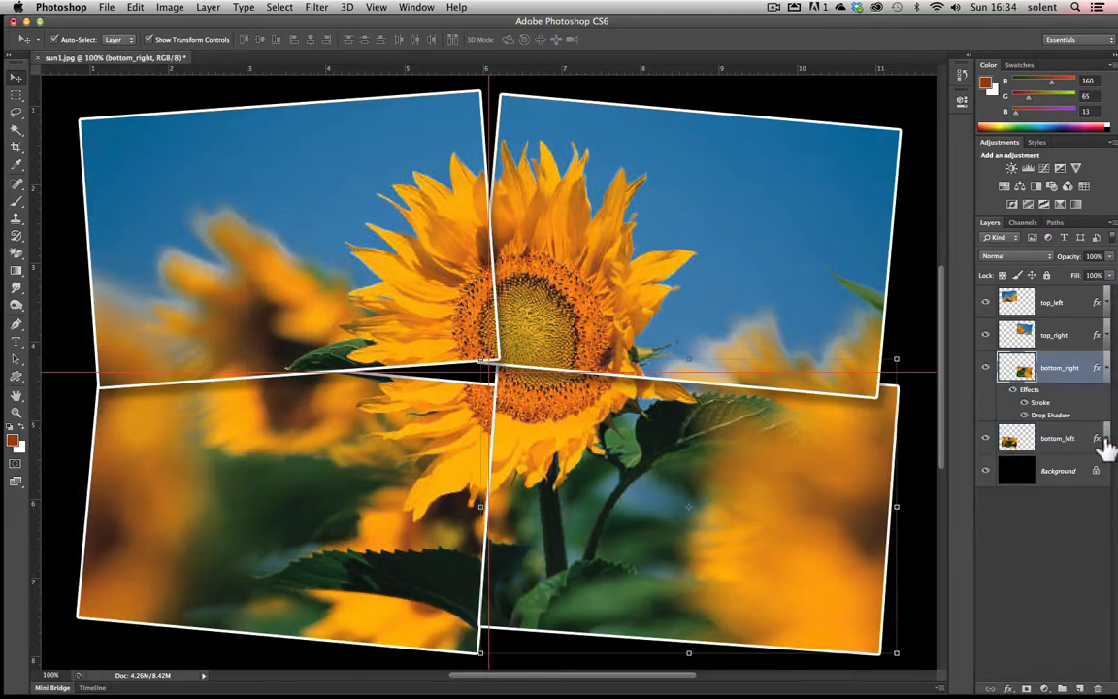
Open the Layer Style settings of the bottom_right layer to review its effects and close them.
{"action": "double_click", "coordinate": [1032, 393]}
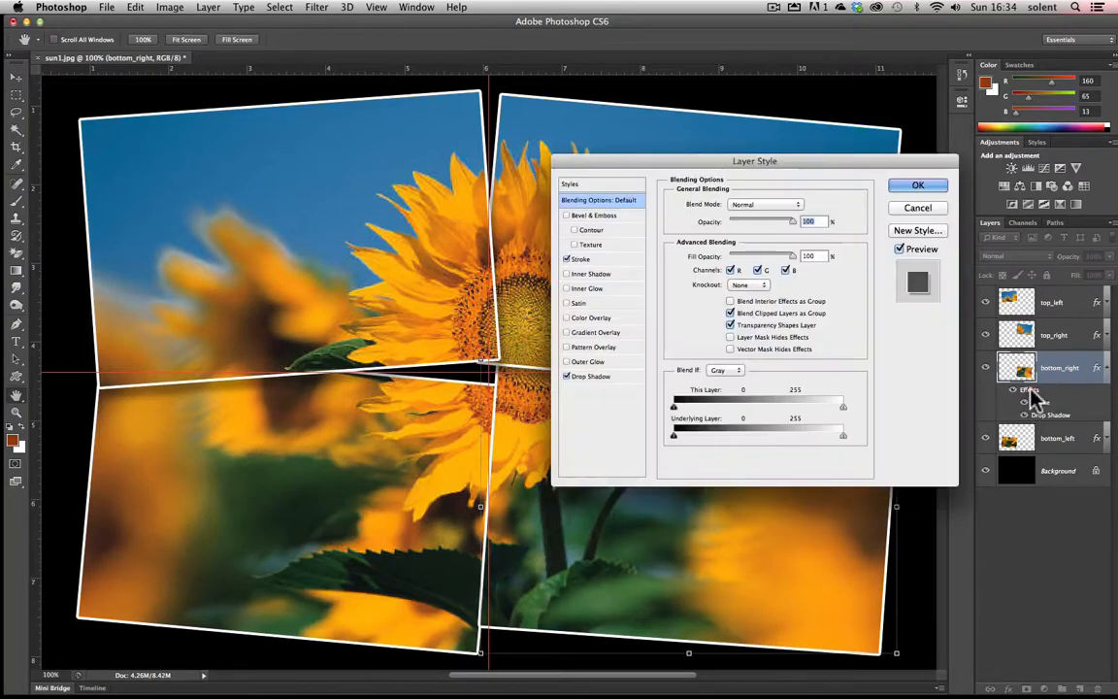
{"action": "left_click", "coordinate": [918, 186]}
{"action": "key", "text": "v"}
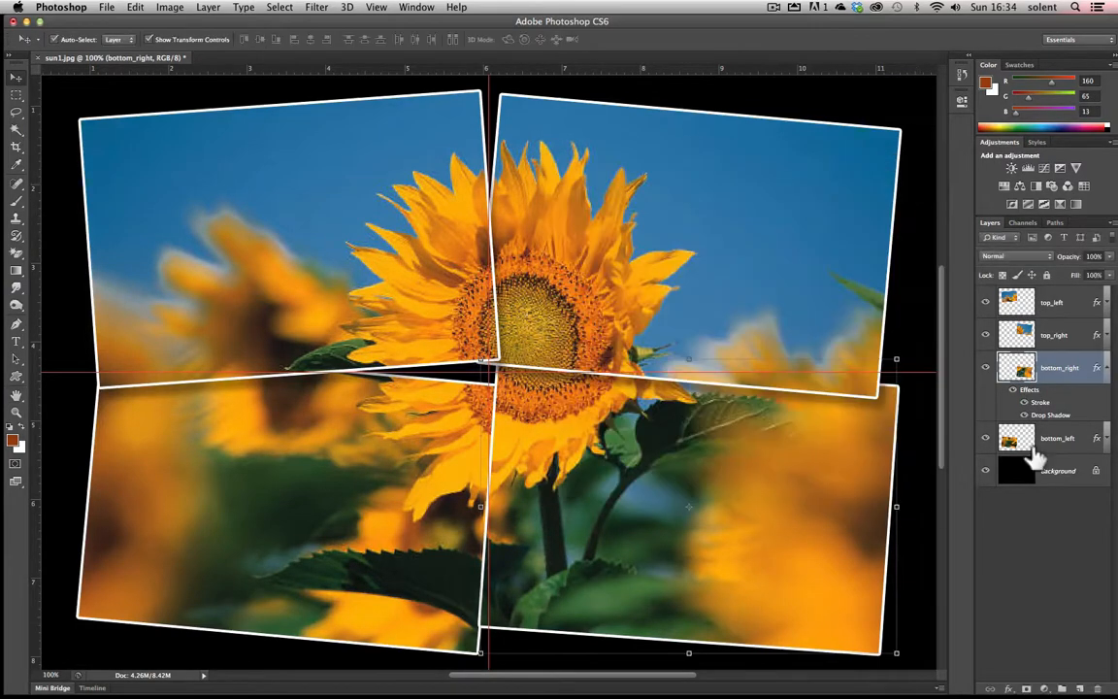
{"action": "left_click_drag", "start_coordinate": [938, 442], "coordinate": [942, 388]}
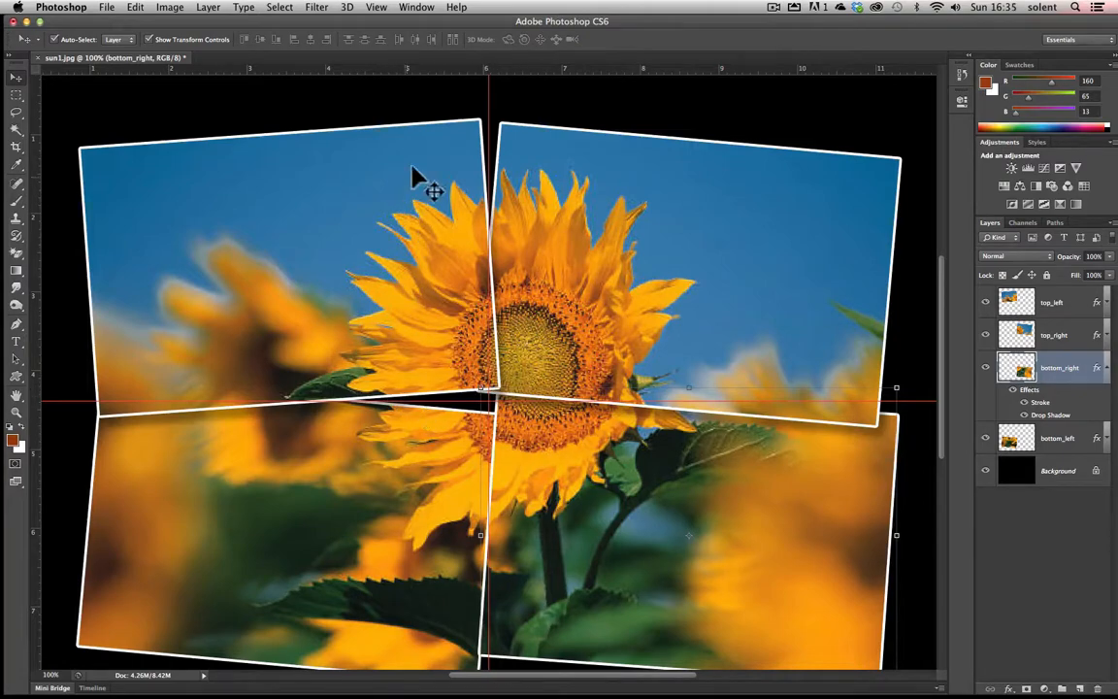
{"action": "left_click", "coordinate": [435, 145]}
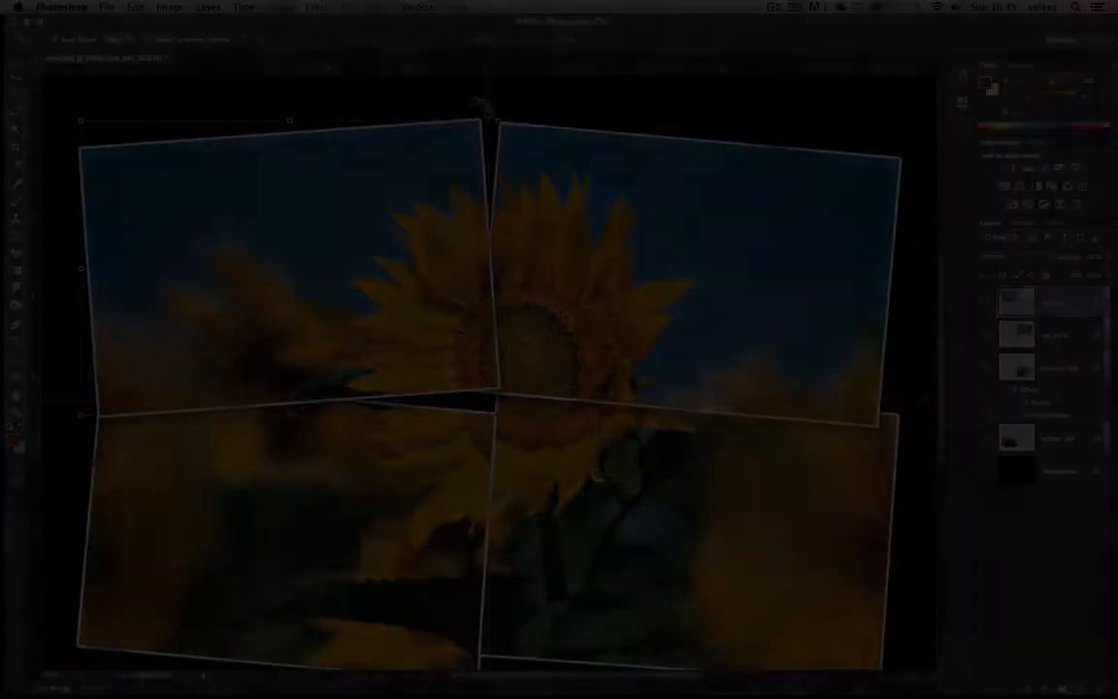